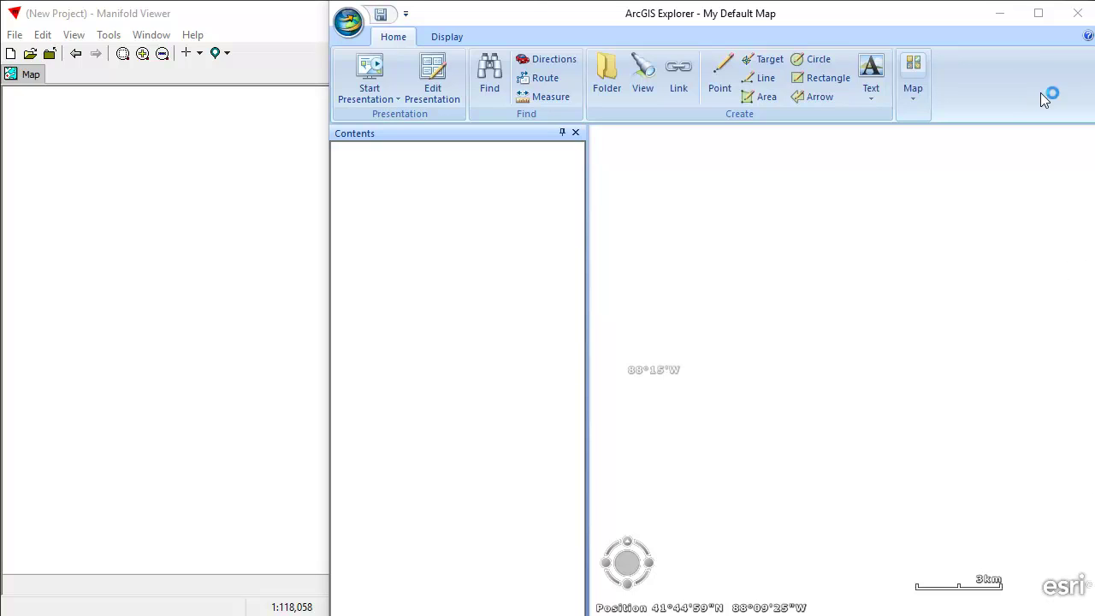
click(965, 60)
click(283, 19)
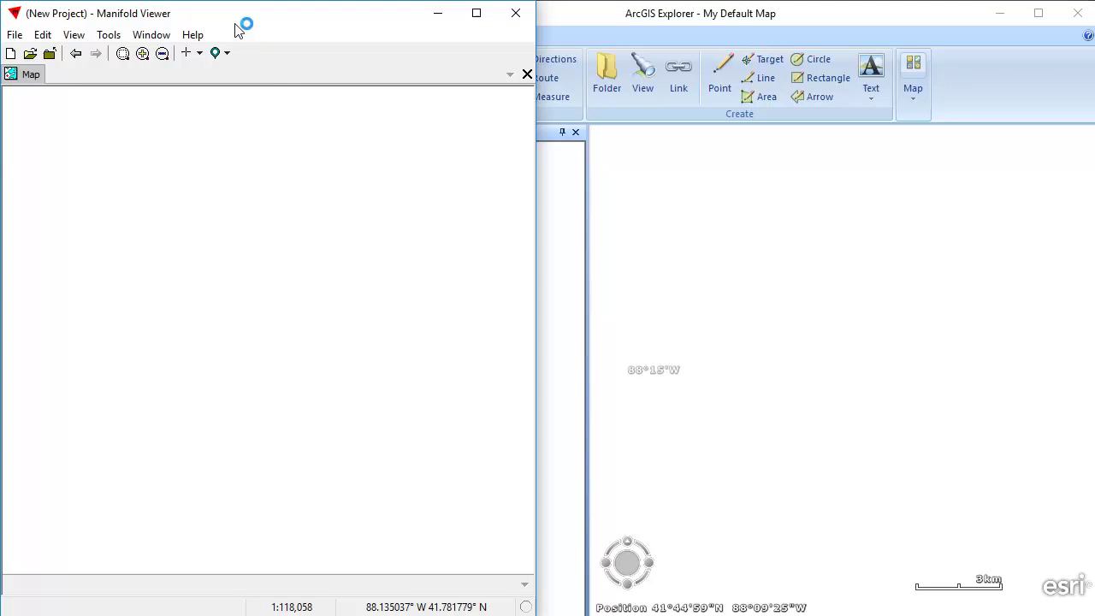
Switch to ArcGIS Explorer and add the TaxParcel dataset of Landbase from the NapervilleGas geodatabase to the map.
click(1013, 72)
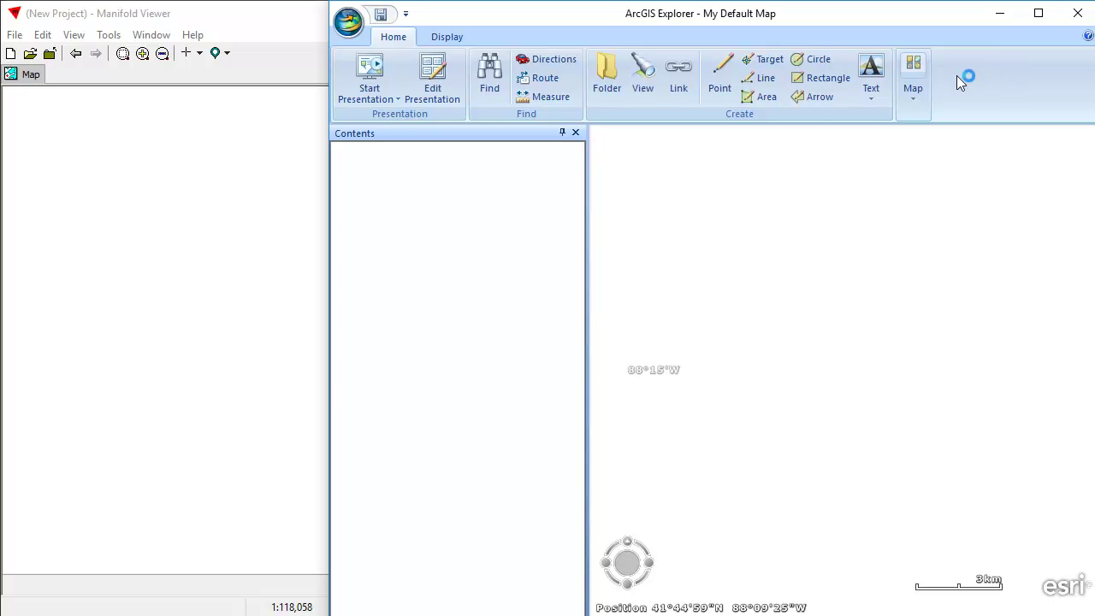
click(914, 97)
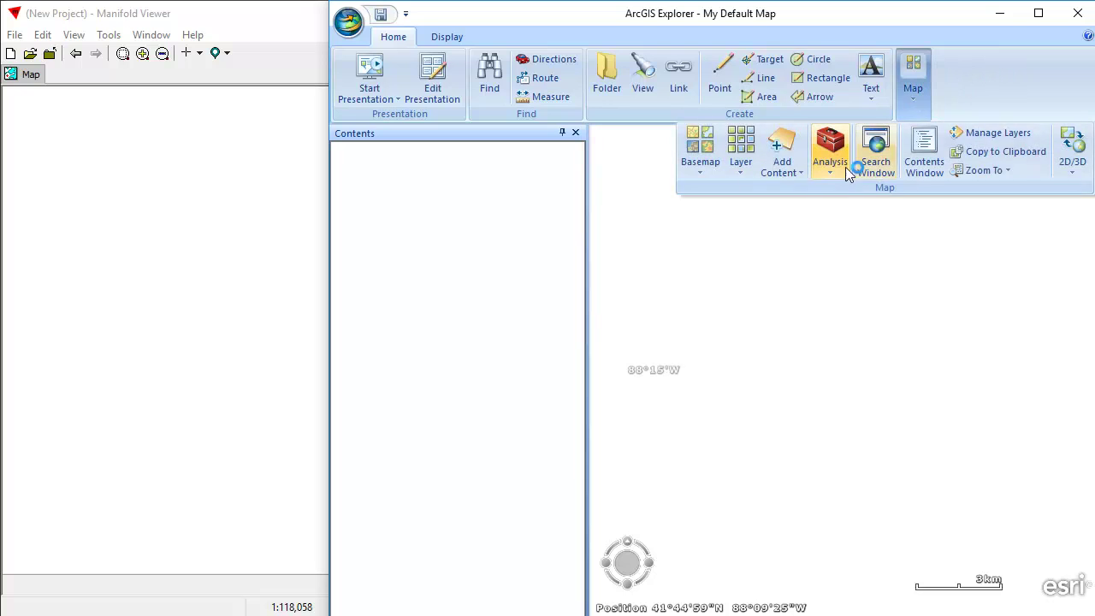
click(792, 176)
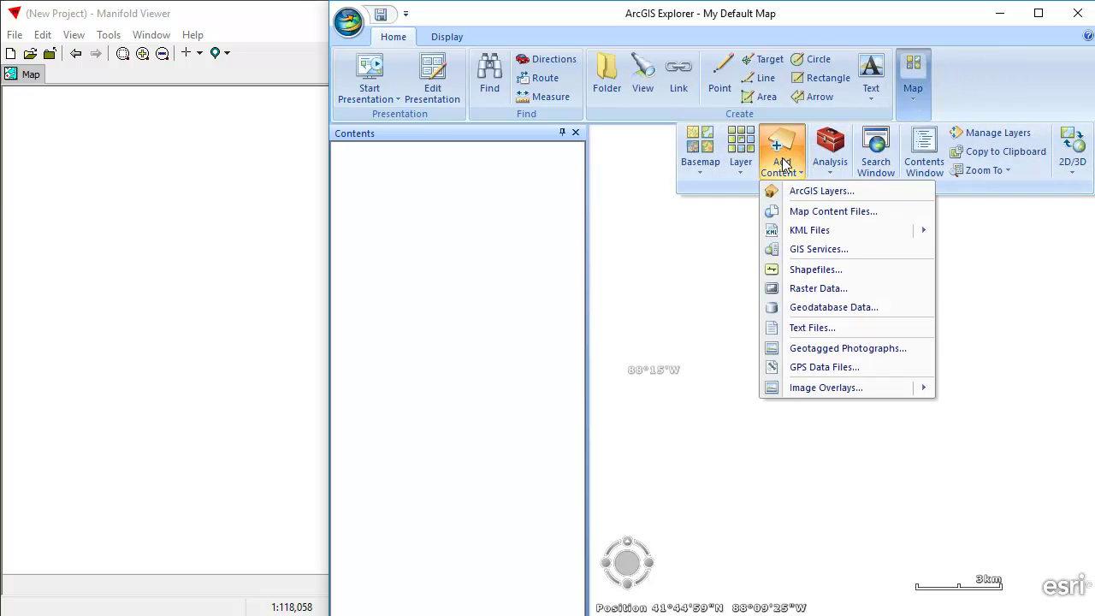
click(825, 308)
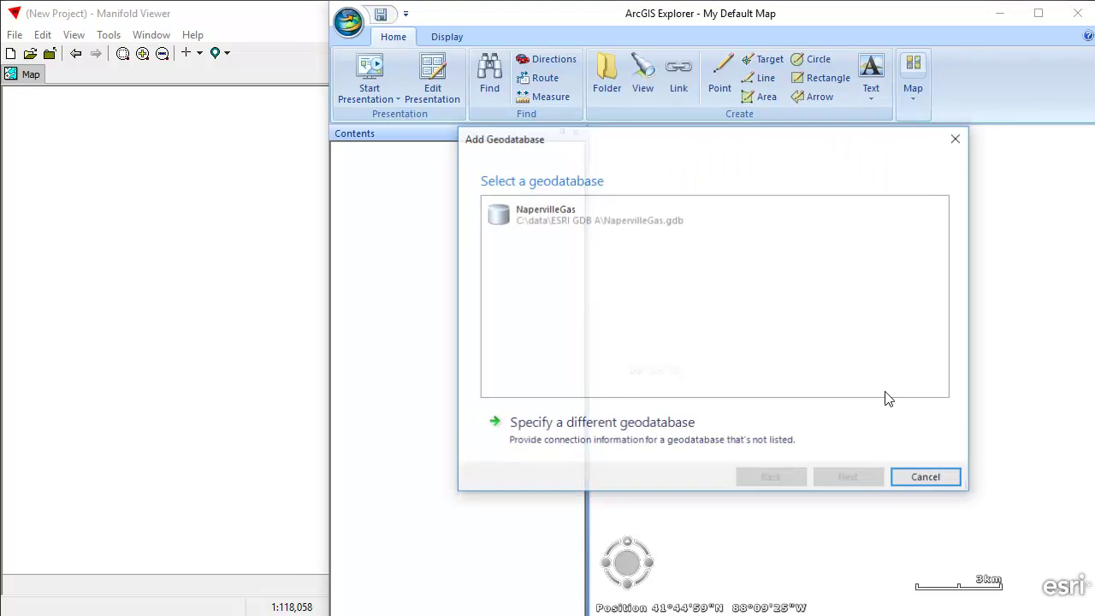
click(552, 221)
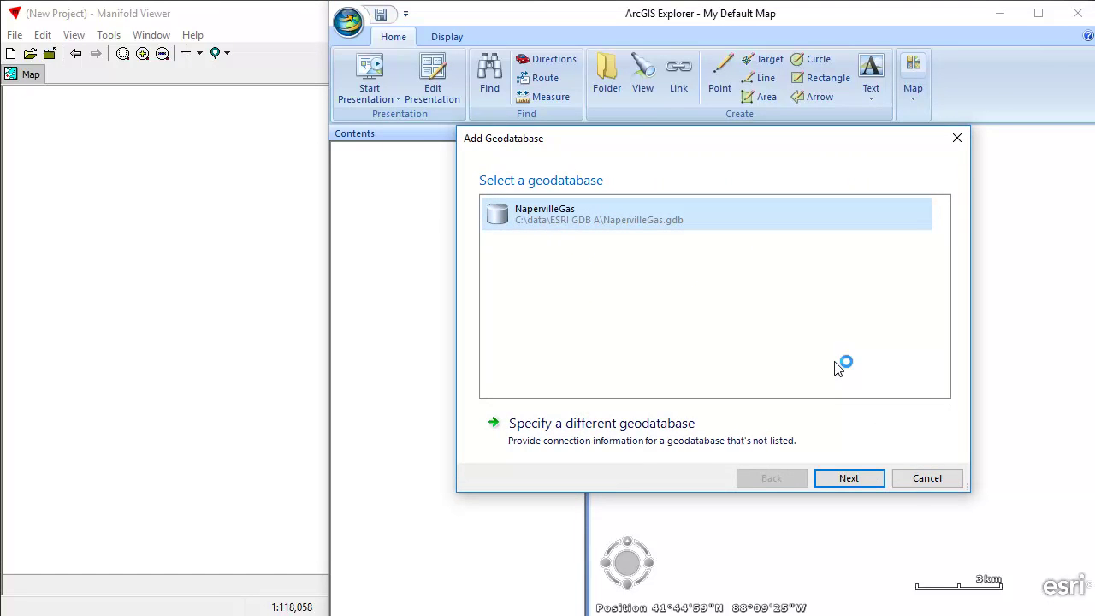
click(850, 478)
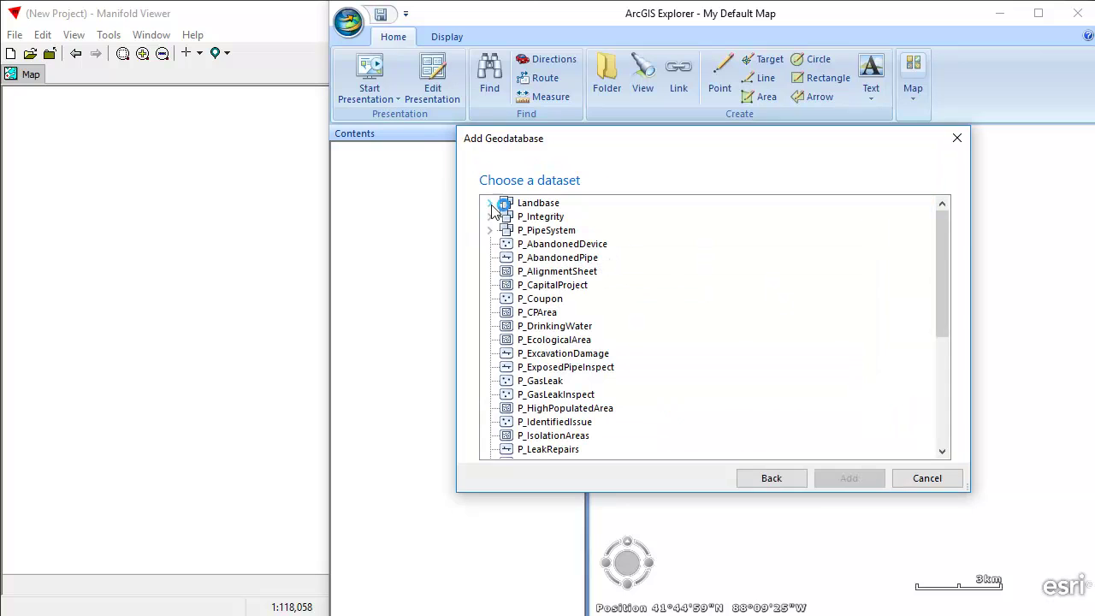
click(525, 217)
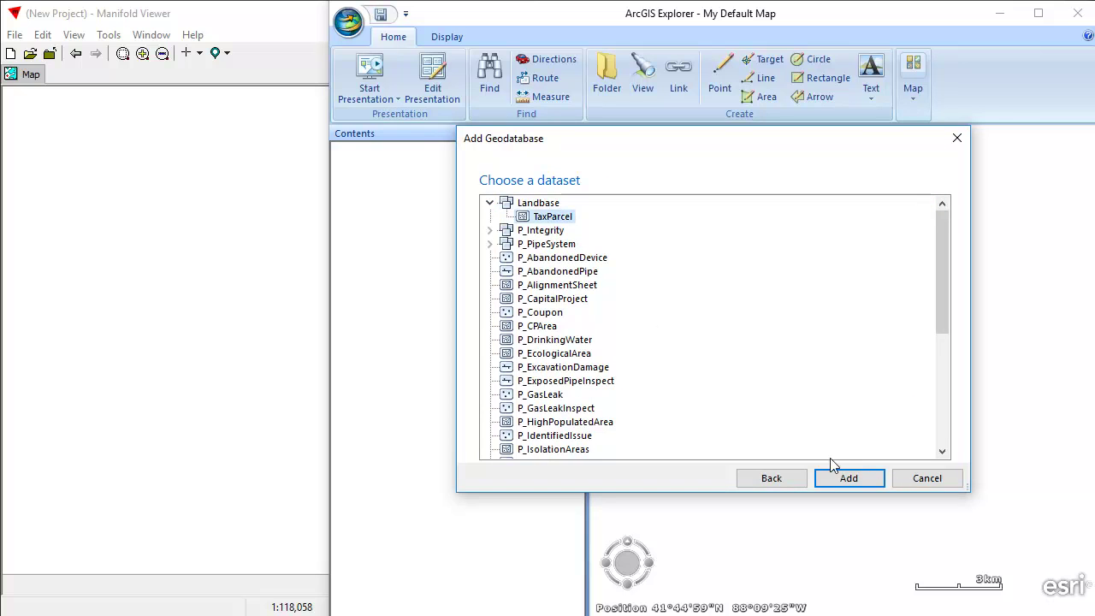
click(849, 478)
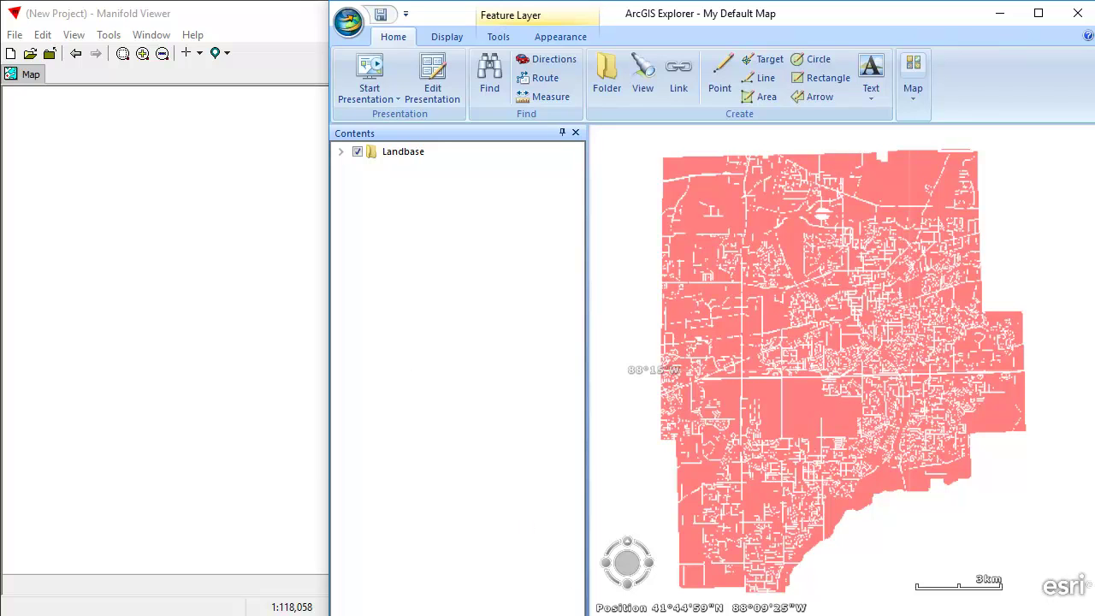
Switch to Manifold Viewer and add the TaxParcel Drawing from the Landbase folder of NapervilleGas.gdb to the map.
click(265, 29)
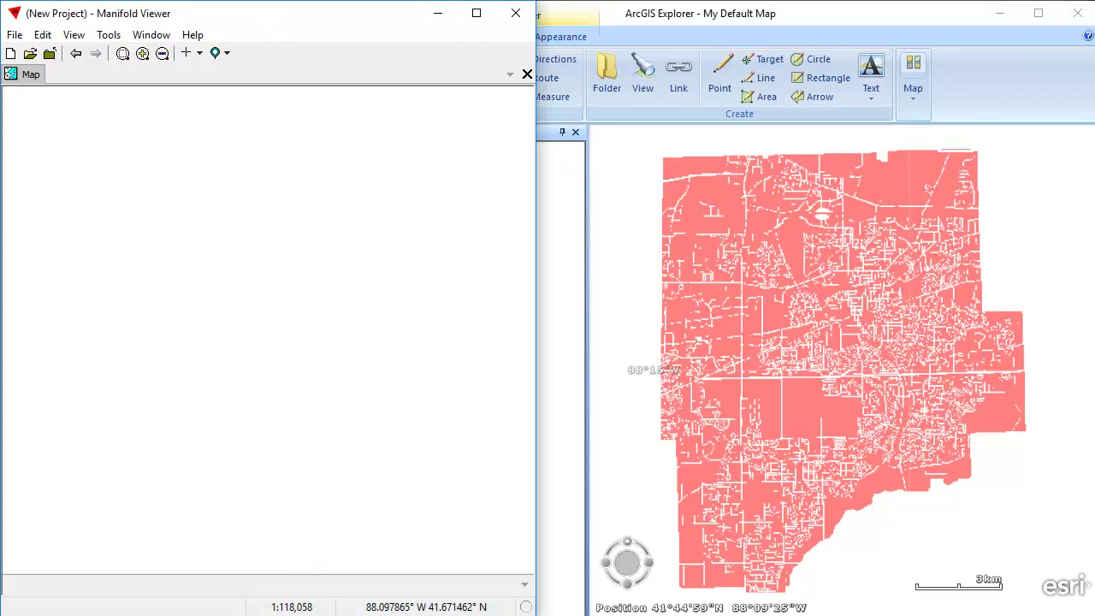
drag(590, 196, 756, 121)
click(457, 202)
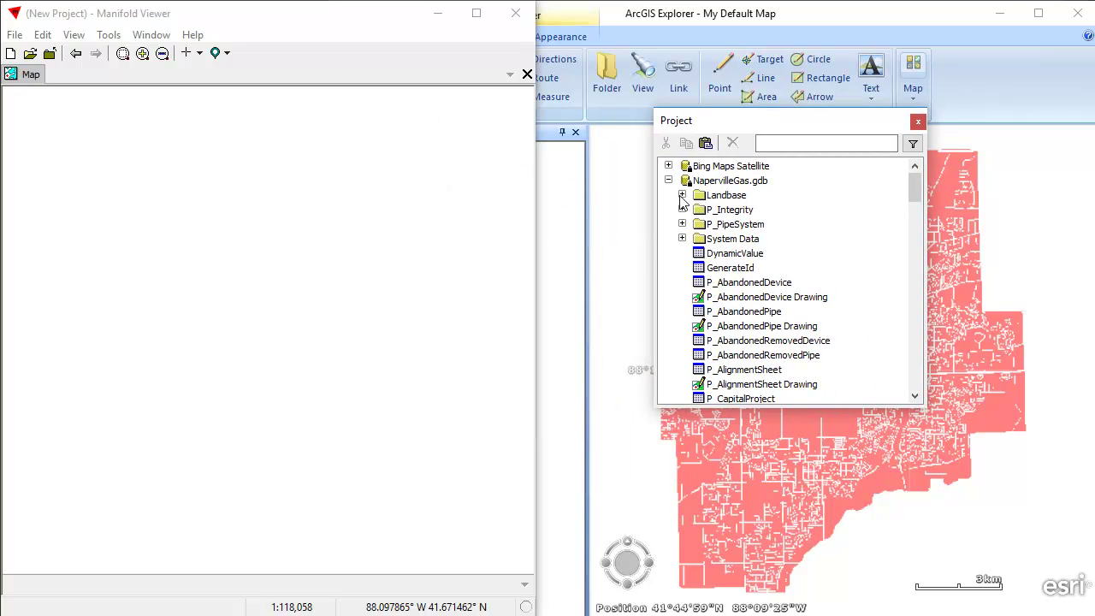
click(681, 195)
click(764, 225)
drag(208, 228, 208, 229)
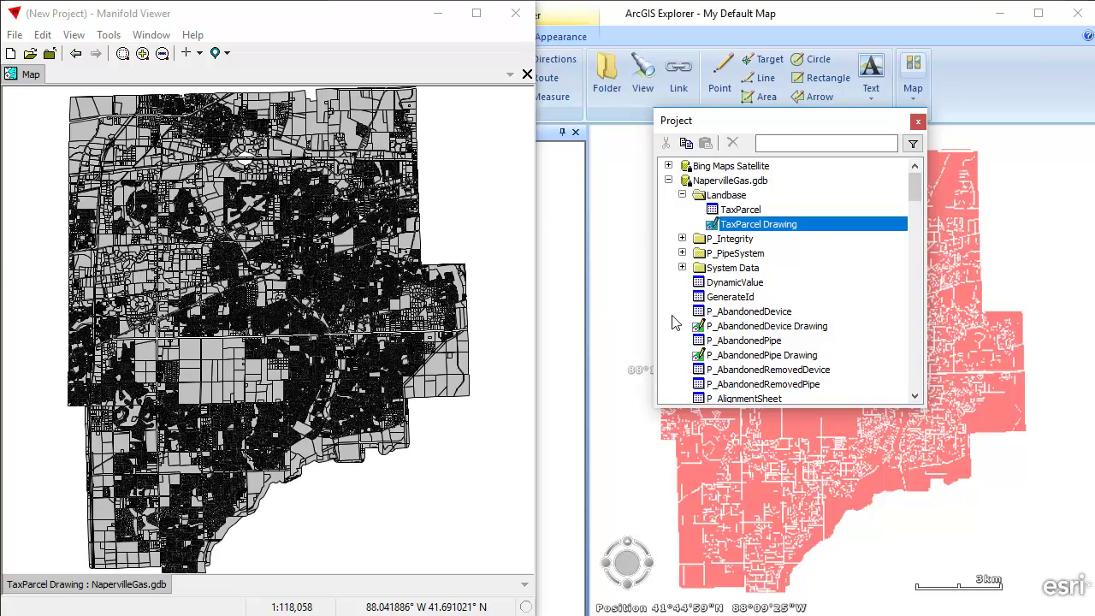
drag(765, 120, 767, 183)
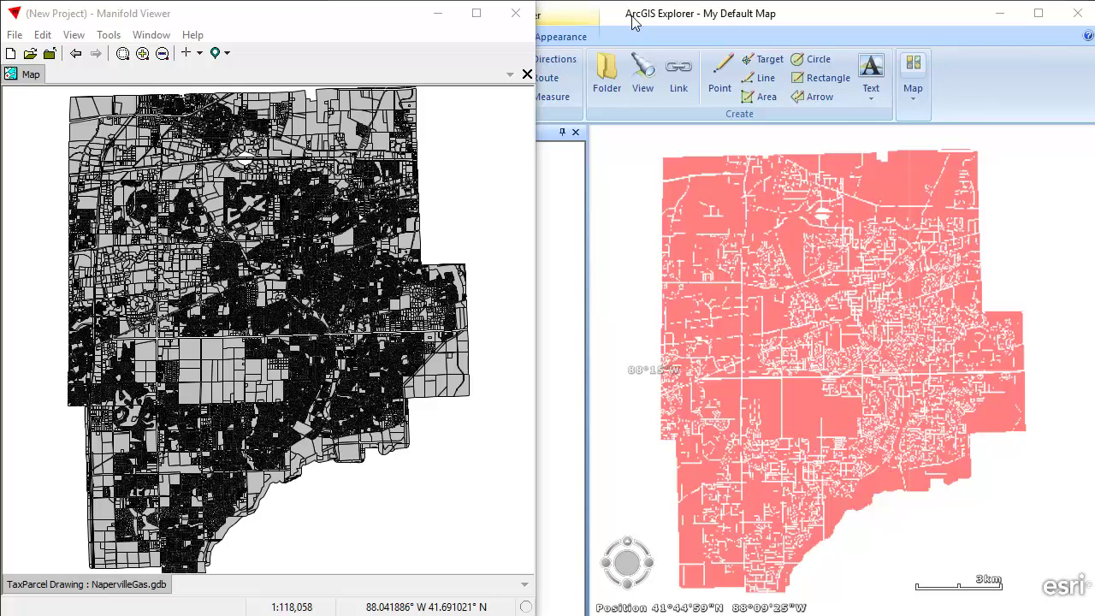
Switch to ArcGIS Explorer and set the outline color of the TaxParcel layer under Landbase to black.
click(332, 35)
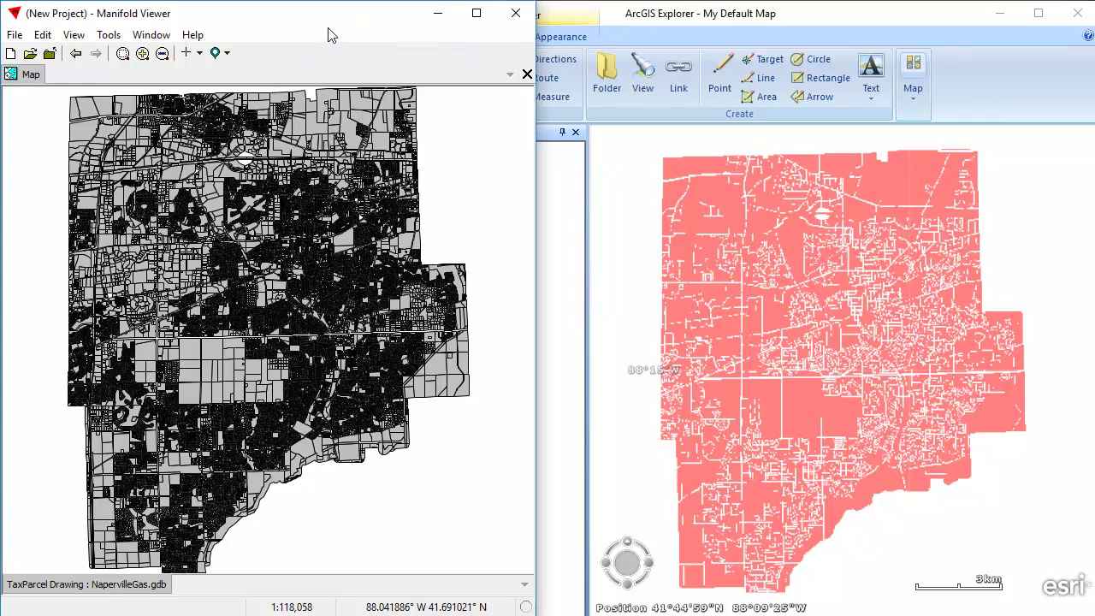
click(999, 89)
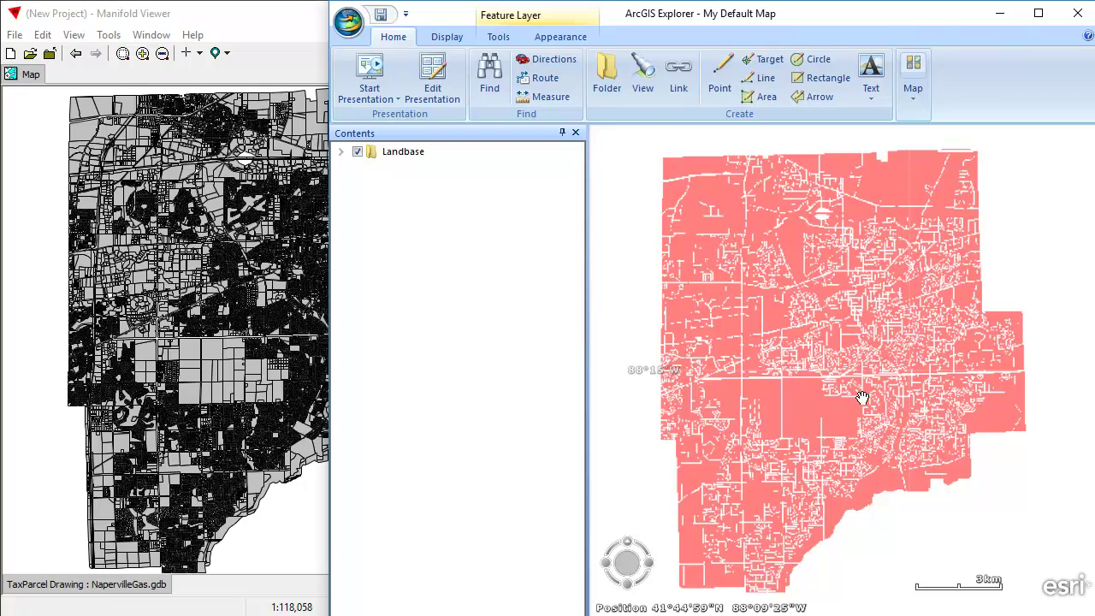
click(341, 152)
click(416, 169)
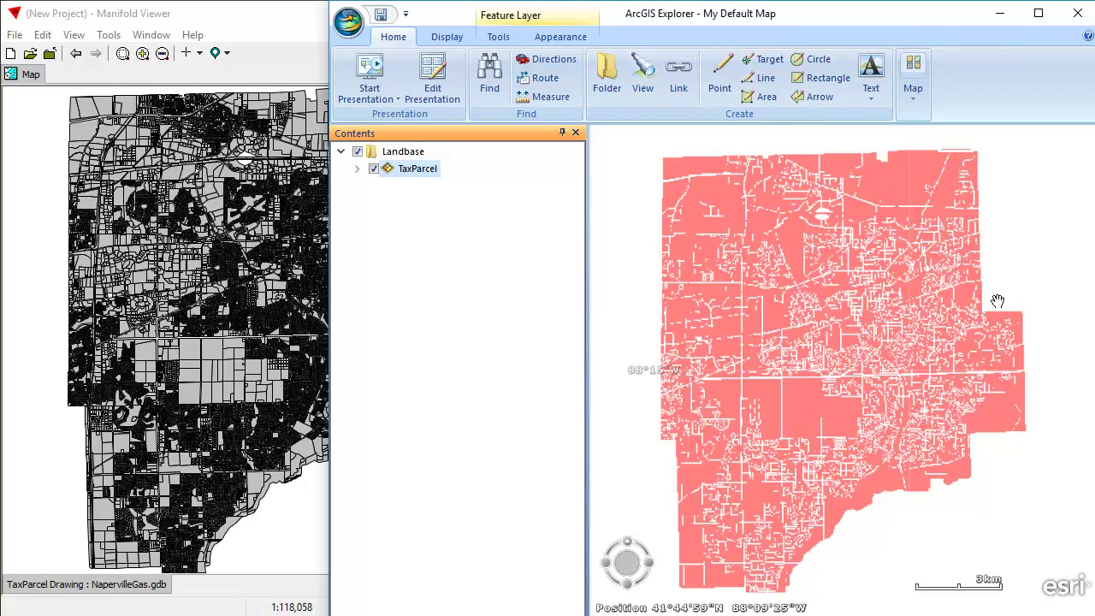
click(557, 35)
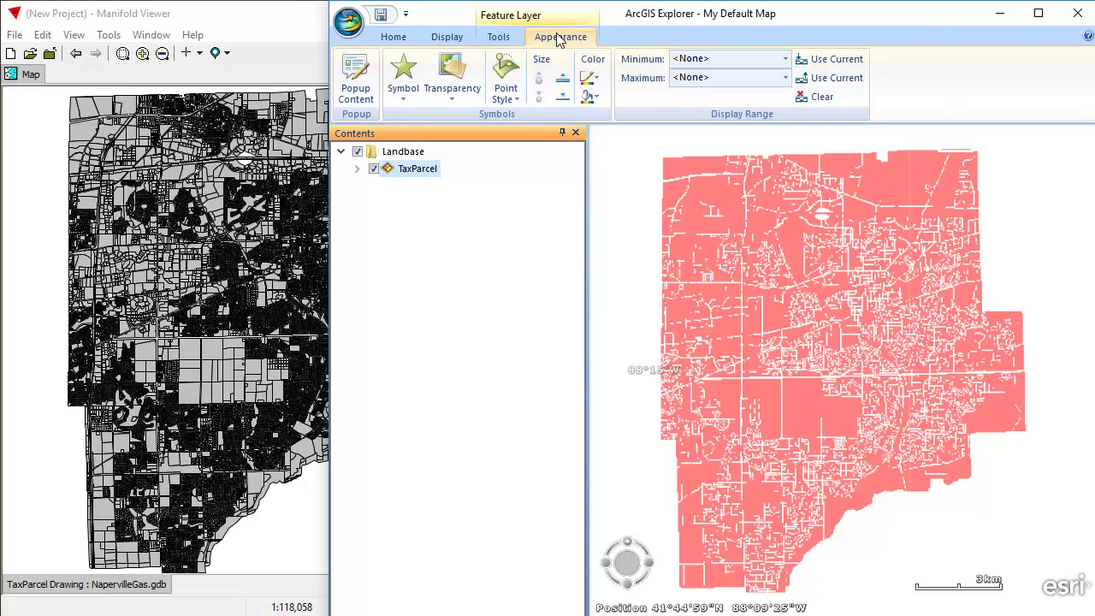
click(590, 80)
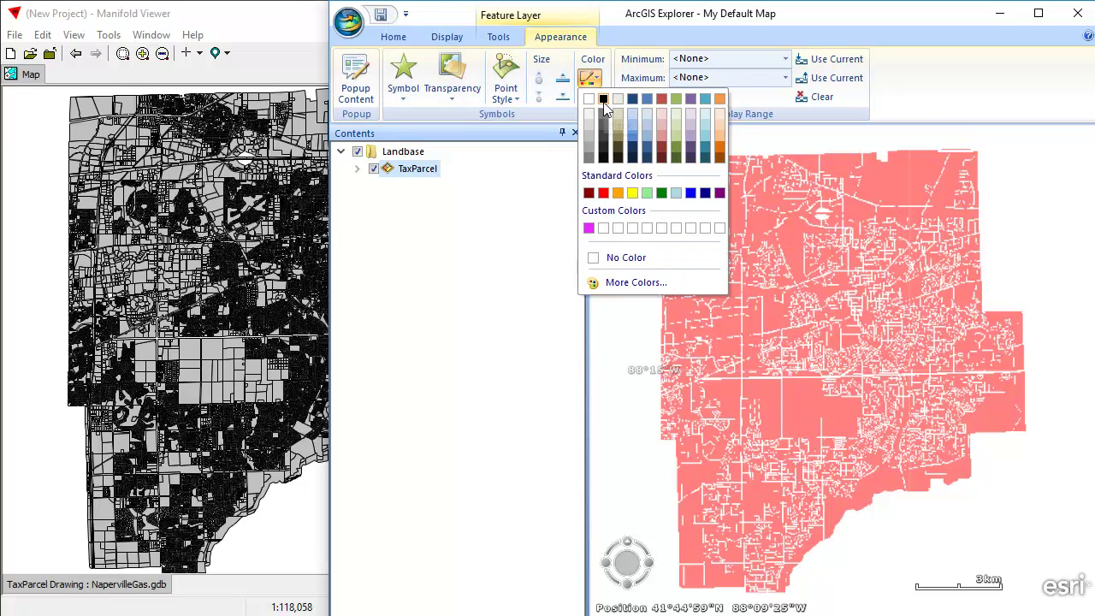
click(603, 101)
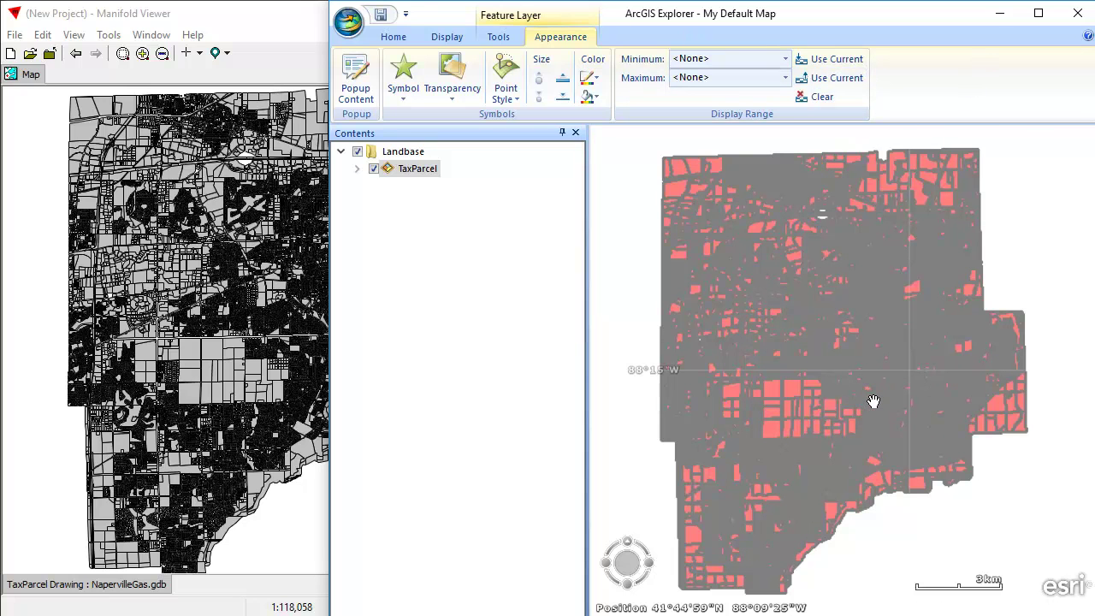
Reduce the TaxParcel layer's outline size by several steps to give the parcels thin borders.
drag(861, 371, 951, 451)
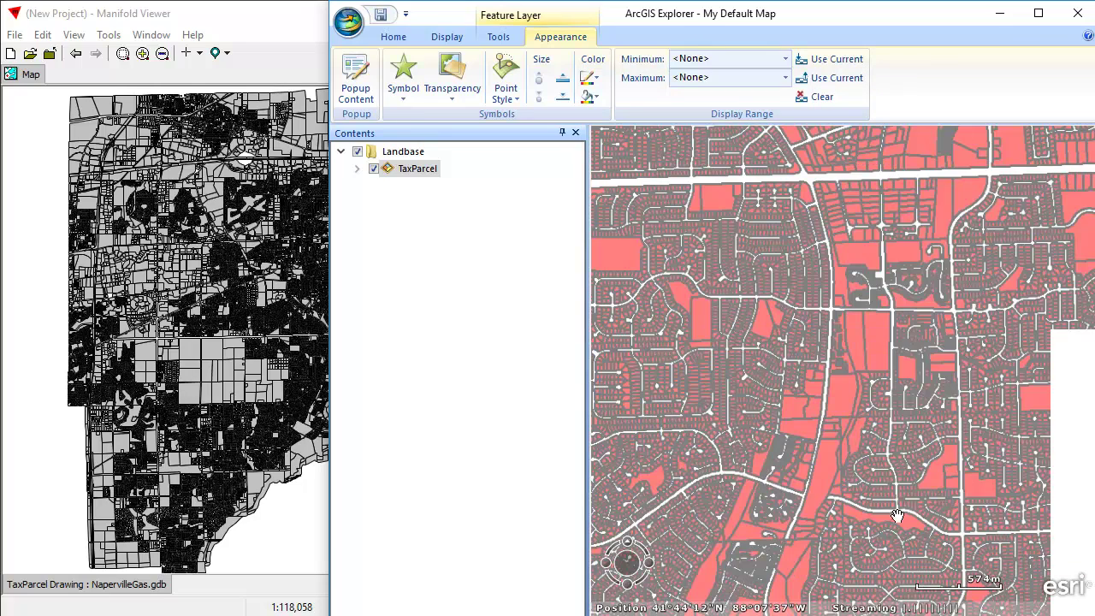
drag(724, 244, 1011, 511)
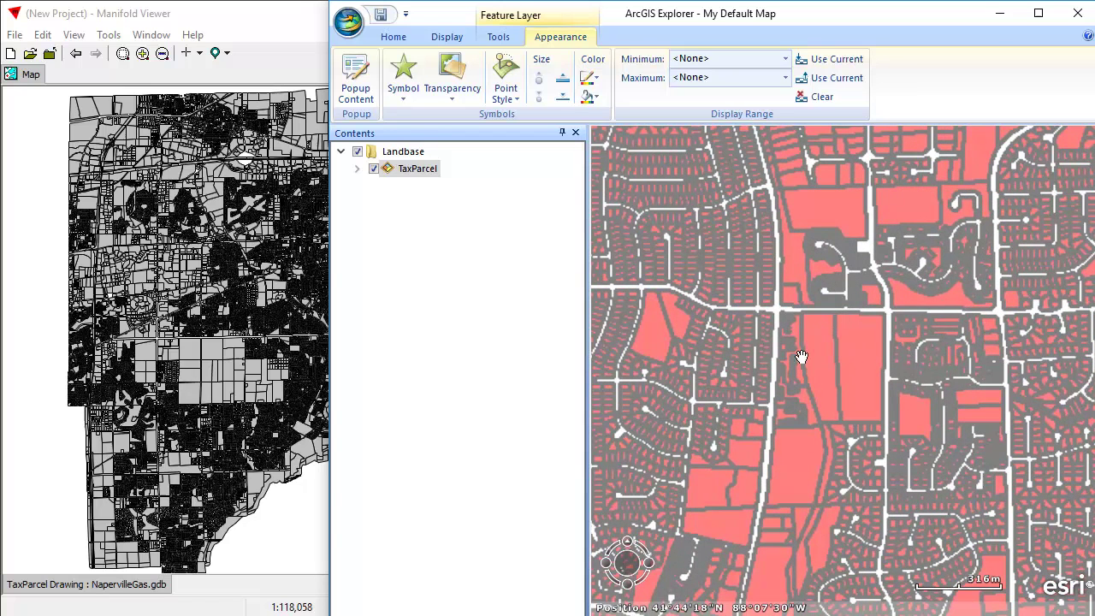
click(563, 101)
click(564, 101)
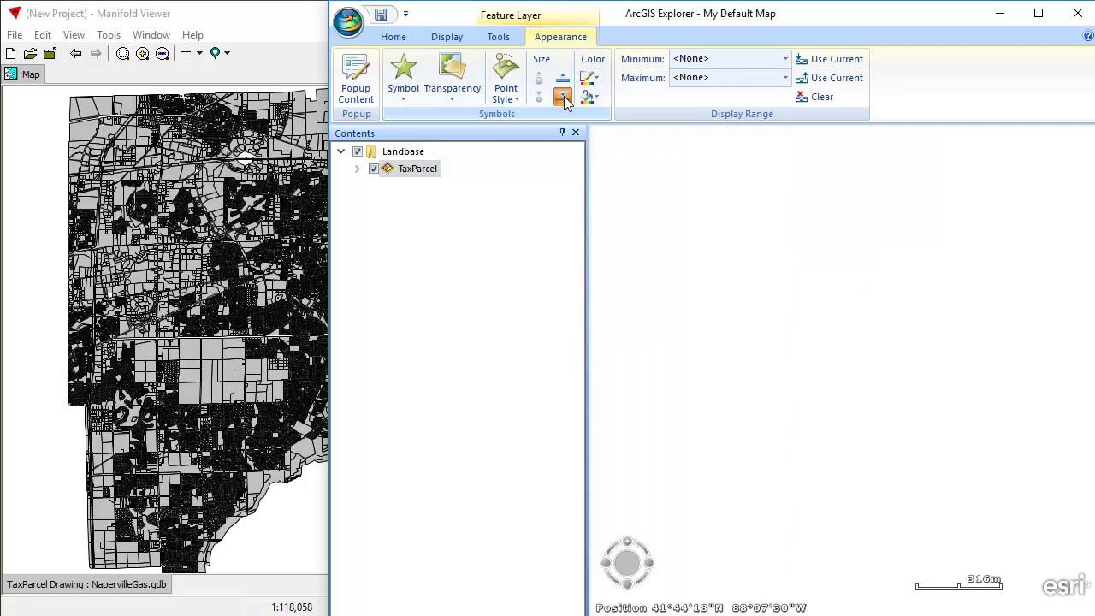
click(564, 101)
click(564, 101)
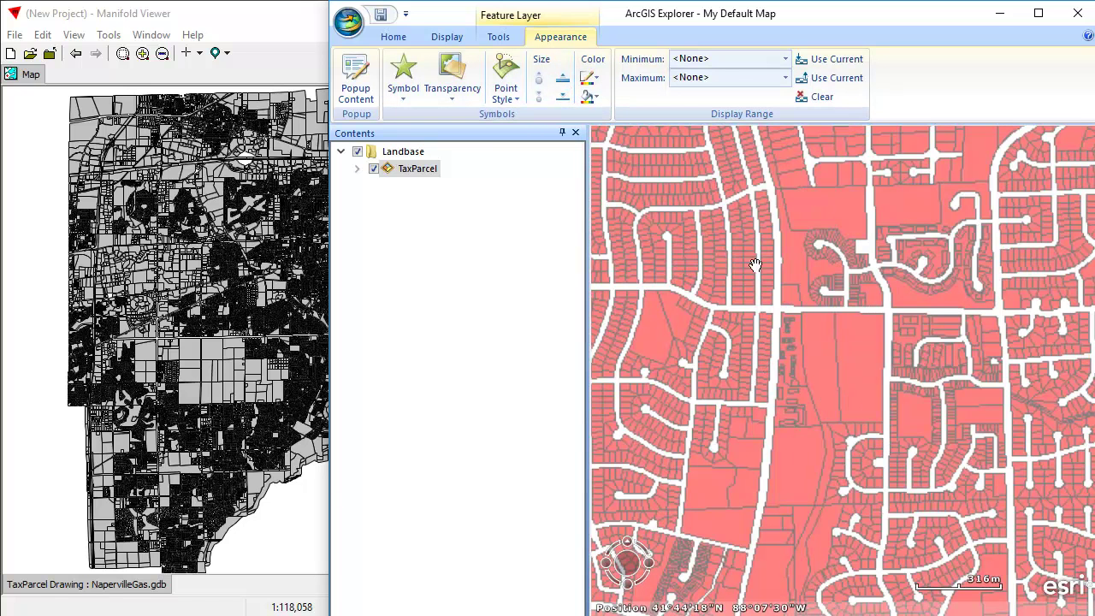
click(563, 97)
drag(818, 335, 980, 426)
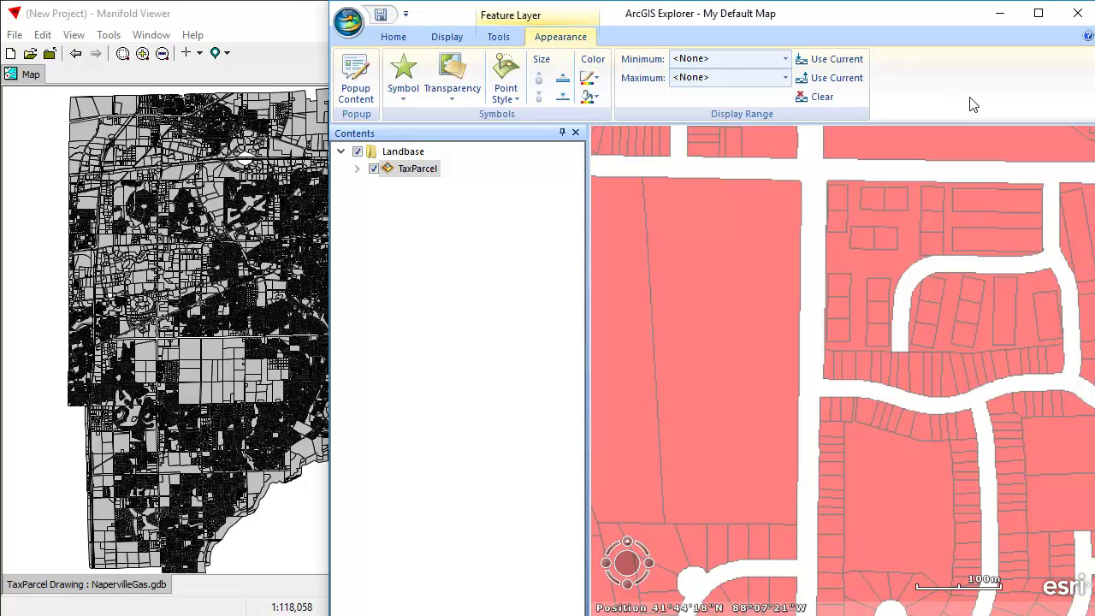
Set the TaxParcel layer's fill color to standard orange and make the layer fully opaque.
click(592, 102)
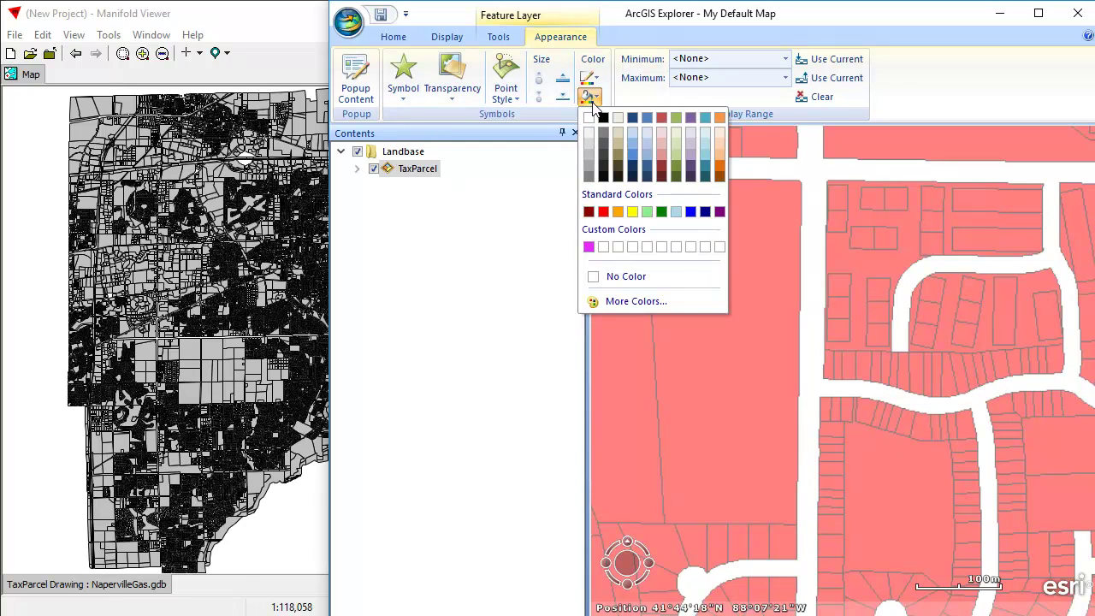
click(618, 211)
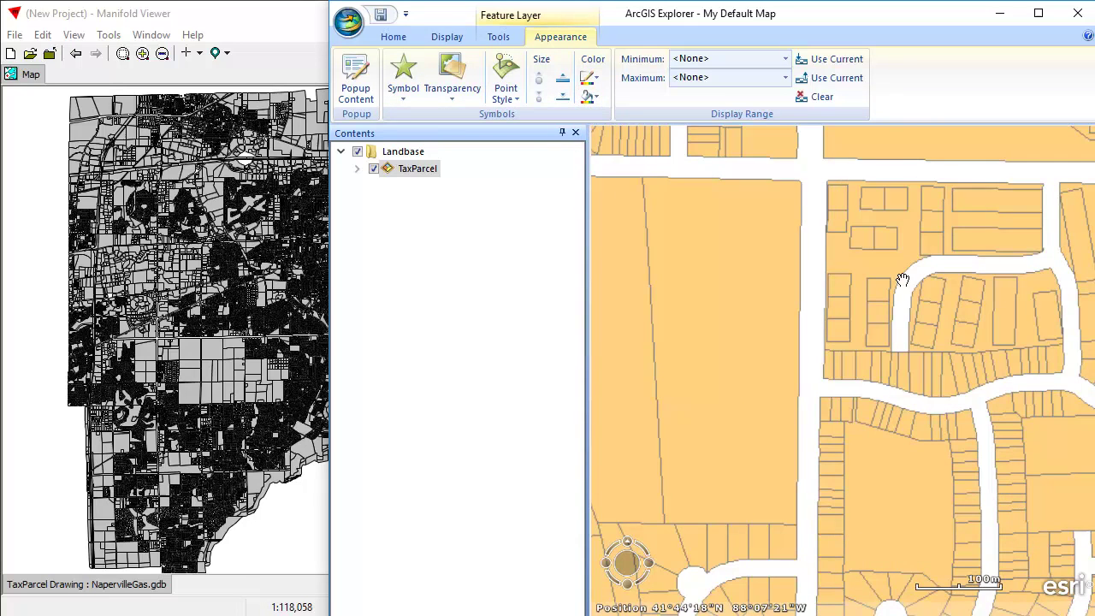
click(460, 94)
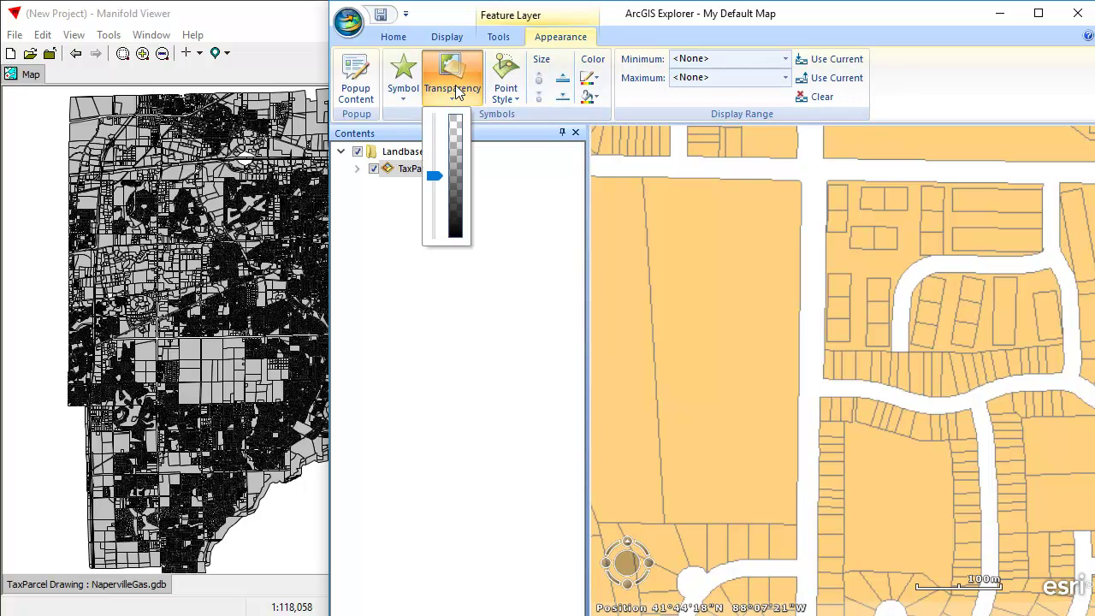
drag(437, 177, 448, 249)
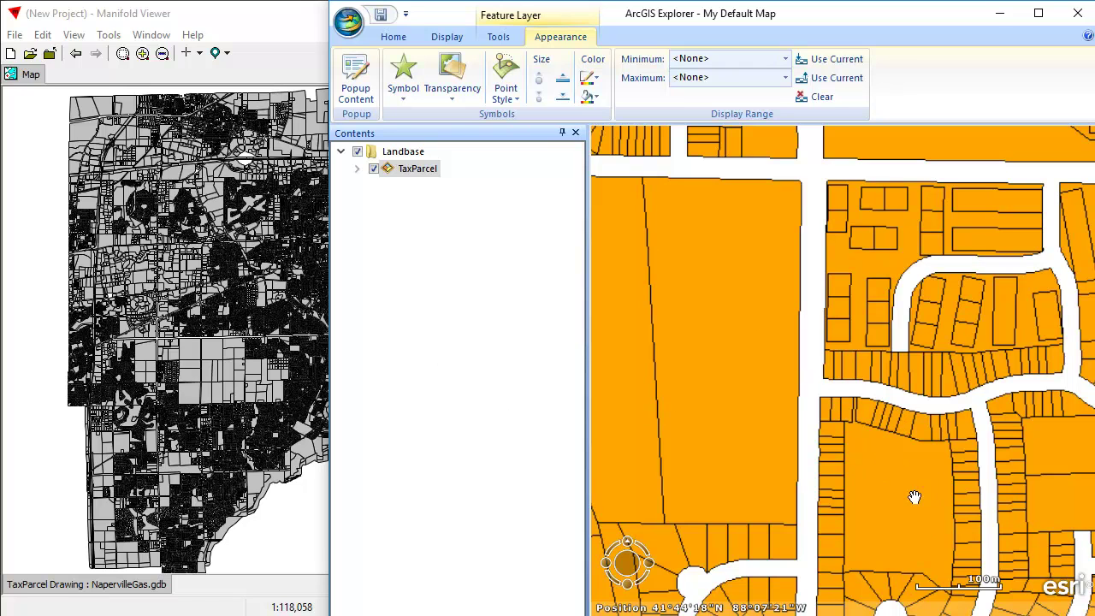
Show the full extent of the TaxParcel layer, and switch to Manifold Viewer to examine its parcels at several zoom levels.
right_click(409, 152)
click(379, 257)
right_click(405, 169)
click(445, 178)
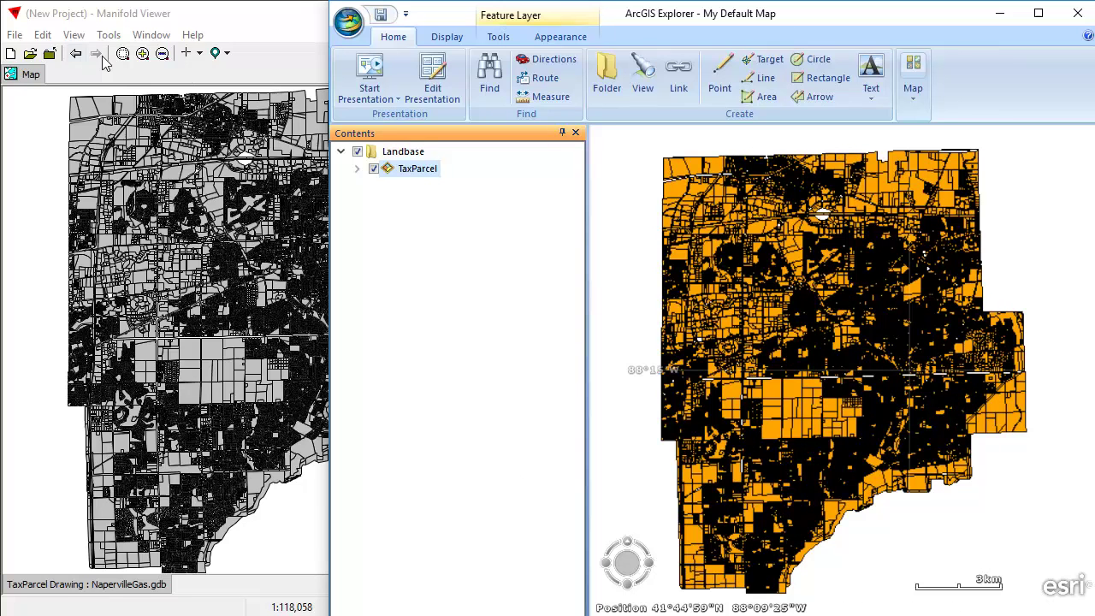
click(271, 47)
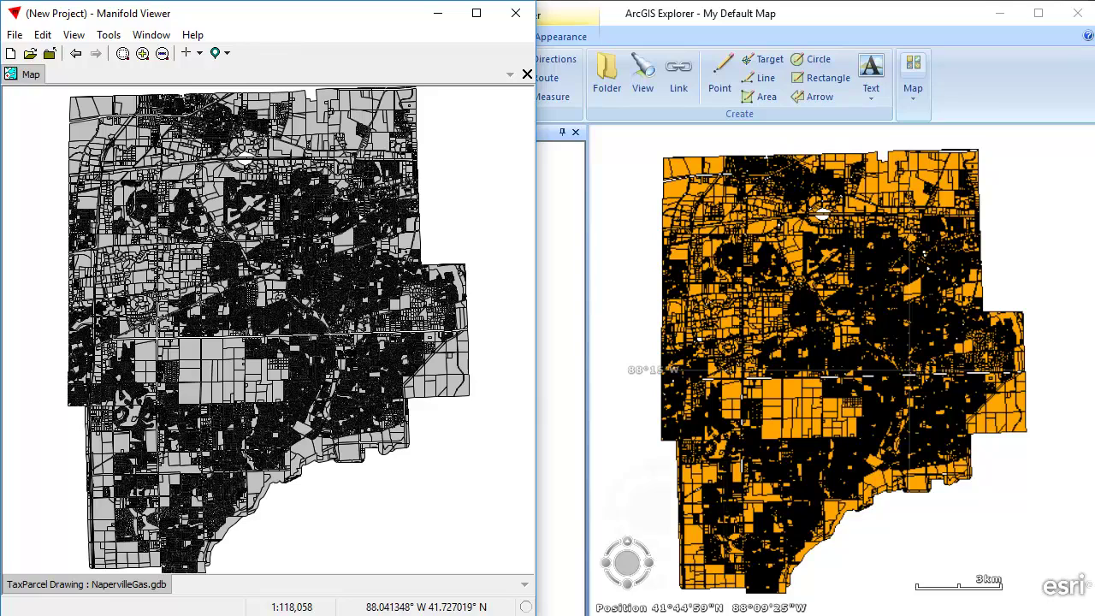
drag(282, 346, 408, 425)
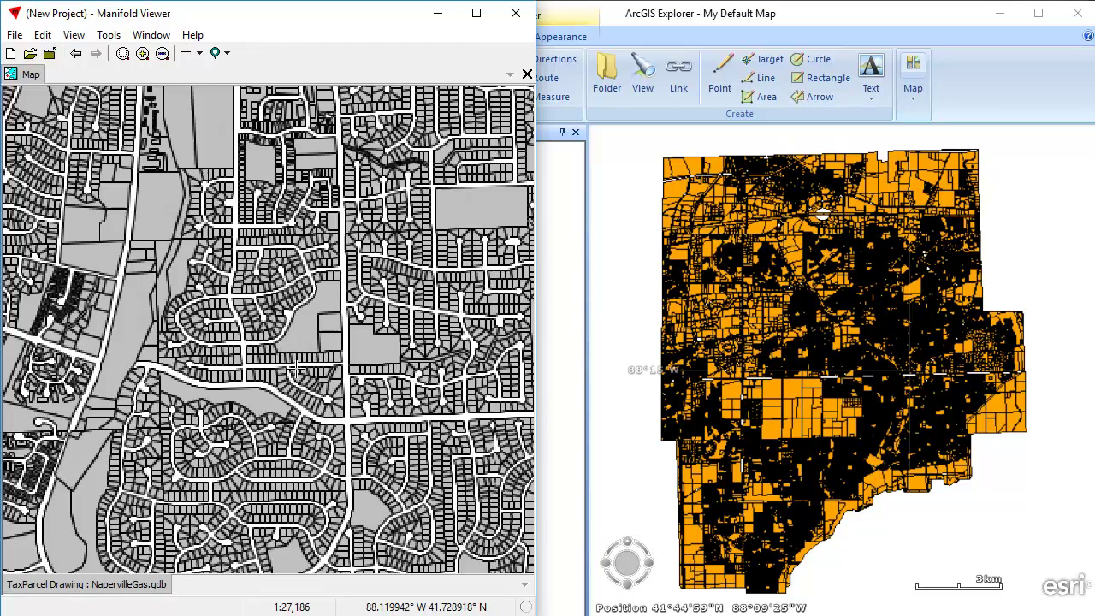
click(295, 367)
click(76, 54)
click(77, 54)
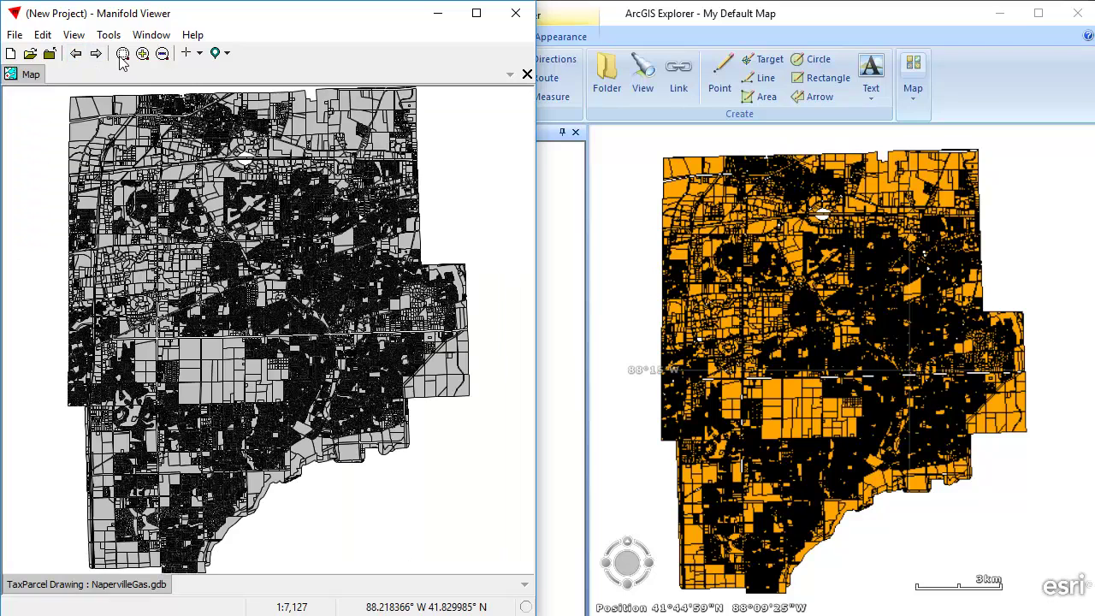
click(95, 53)
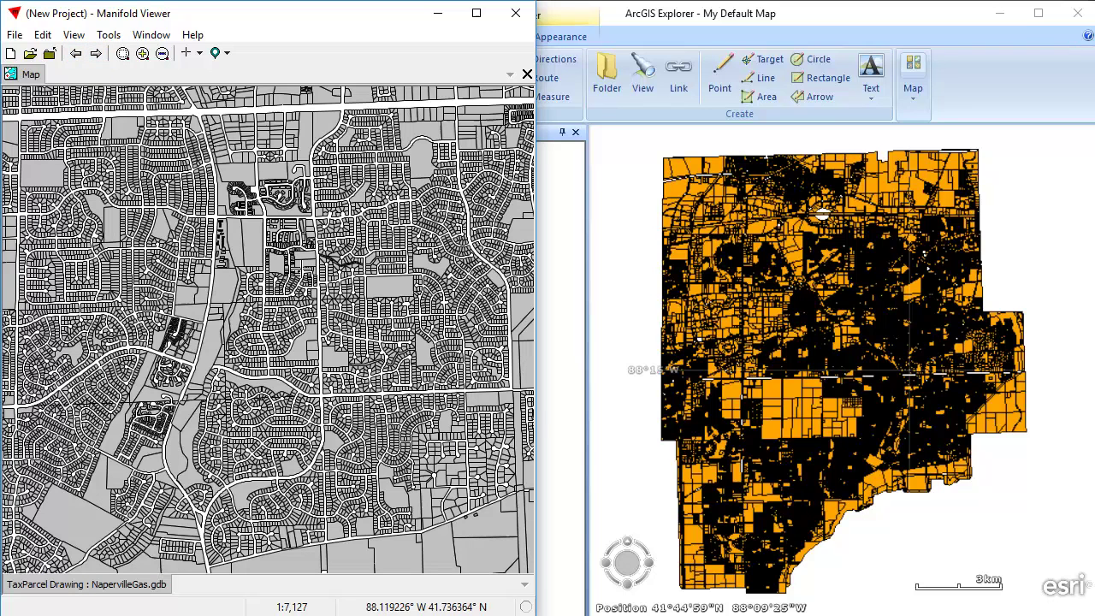
drag(229, 210, 334, 277)
Set the area fill color of the TaxParcel drawing in Manifold Viewer to the saved custom light orange.
mouse_move(695, 508)
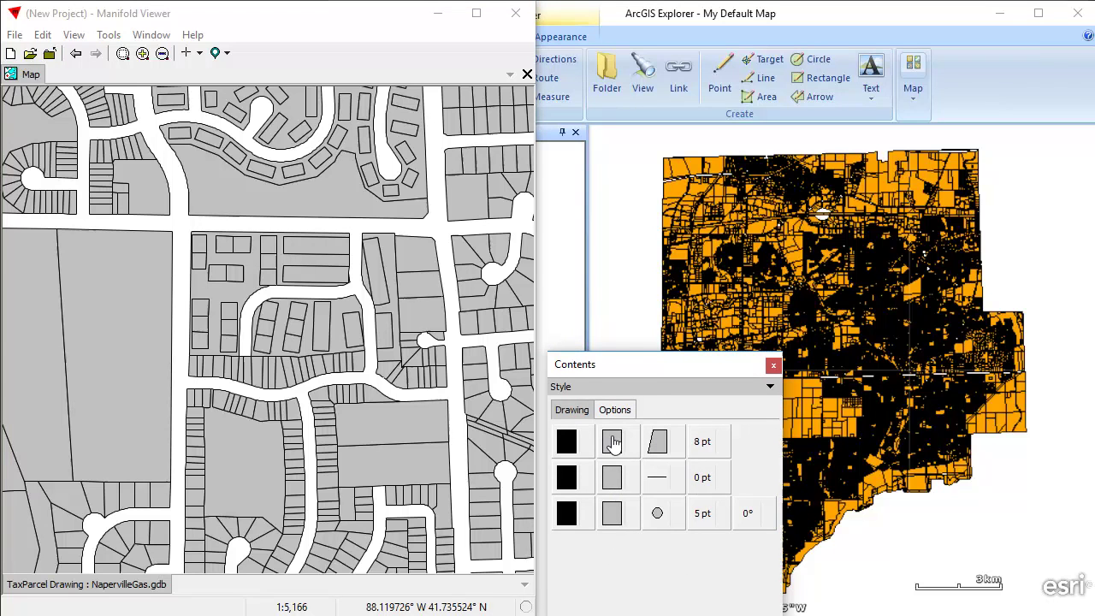
click(612, 441)
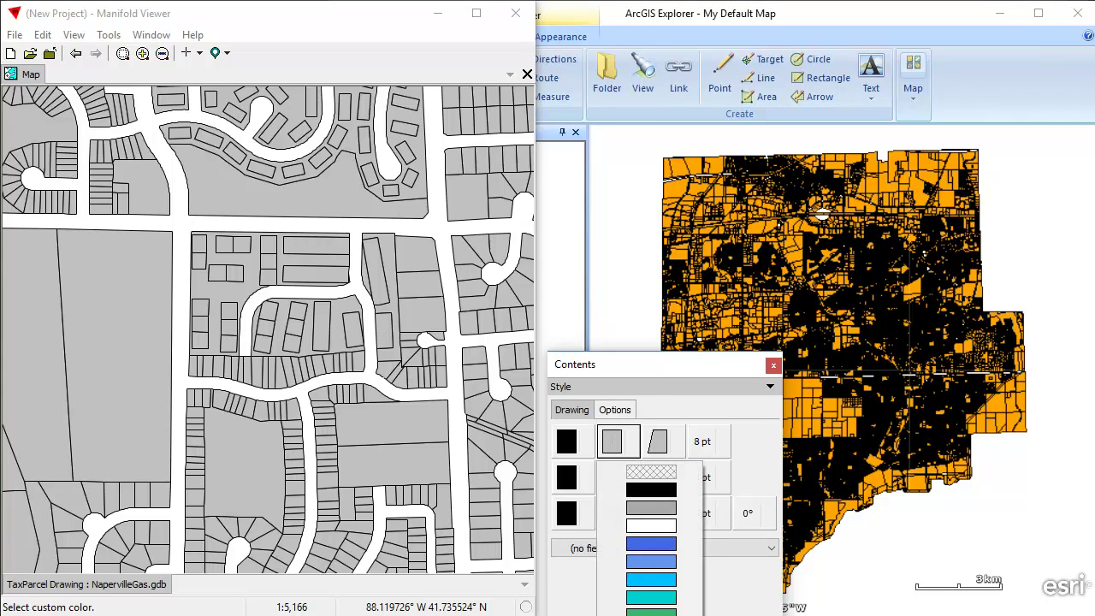
click(659, 599)
click(568, 571)
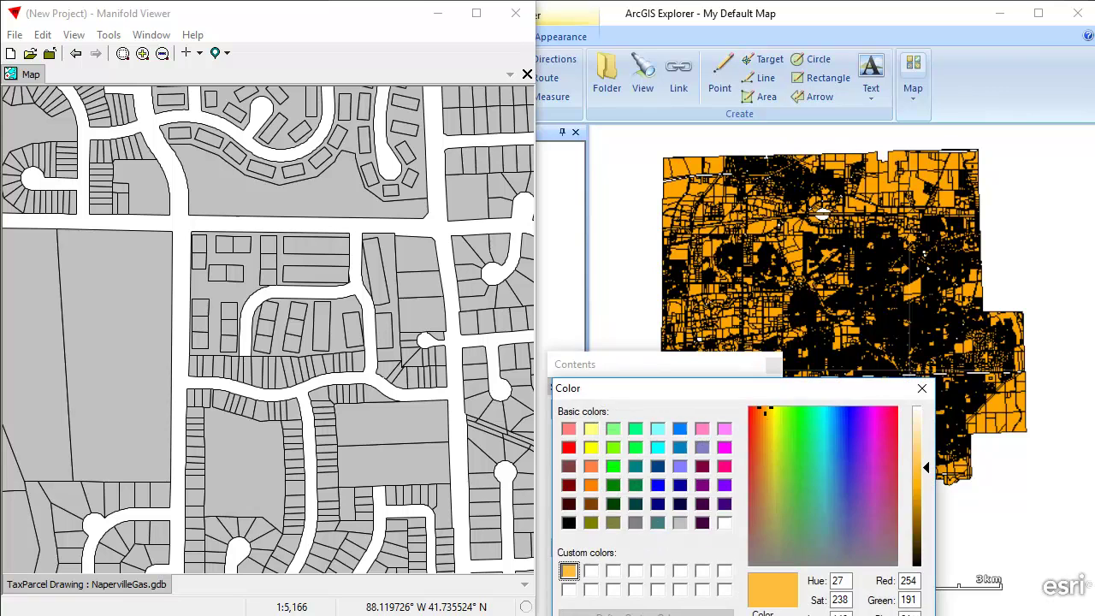
key(Return)
drag(672, 381, 282, 594)
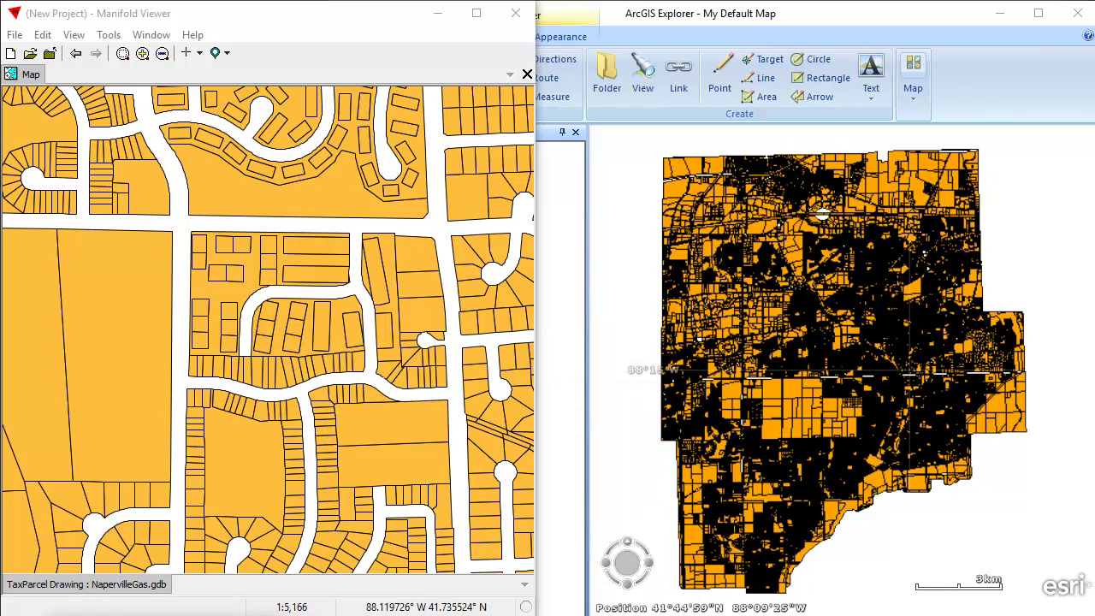
Switch to ArcGIS Explorer, examine the same group of parcels up close, and compare it with the Manifold Viewer display.
click(961, 209)
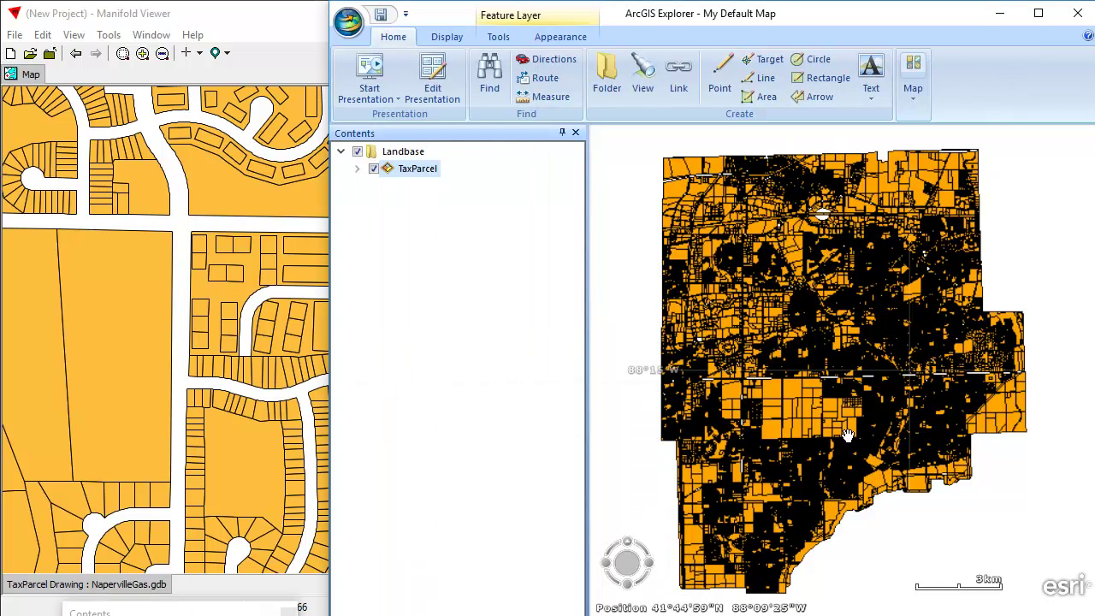
drag(850, 379, 970, 454)
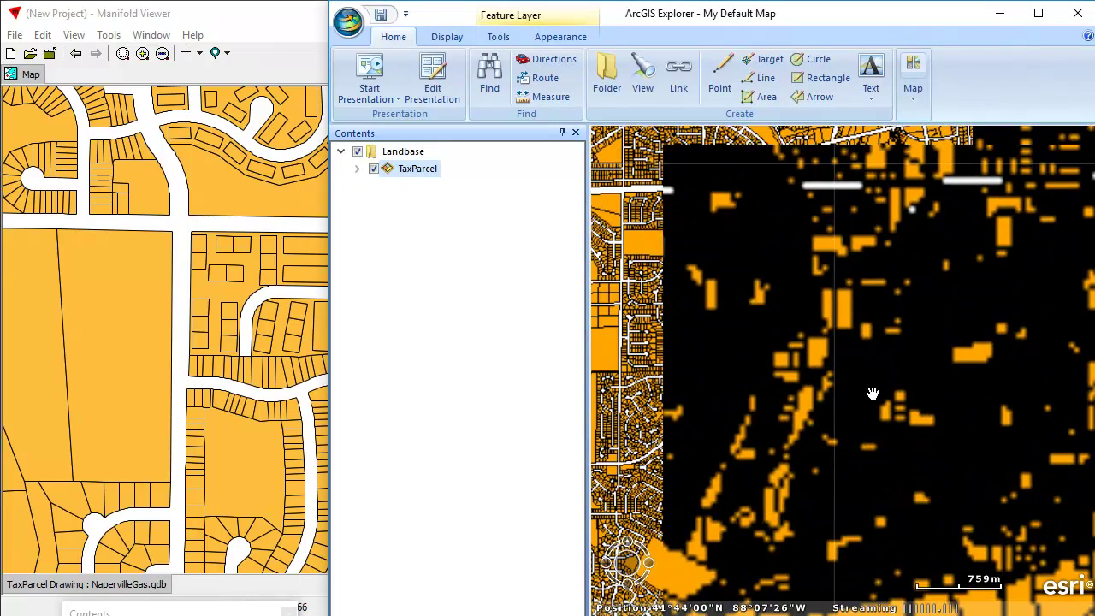
drag(845, 273, 919, 346)
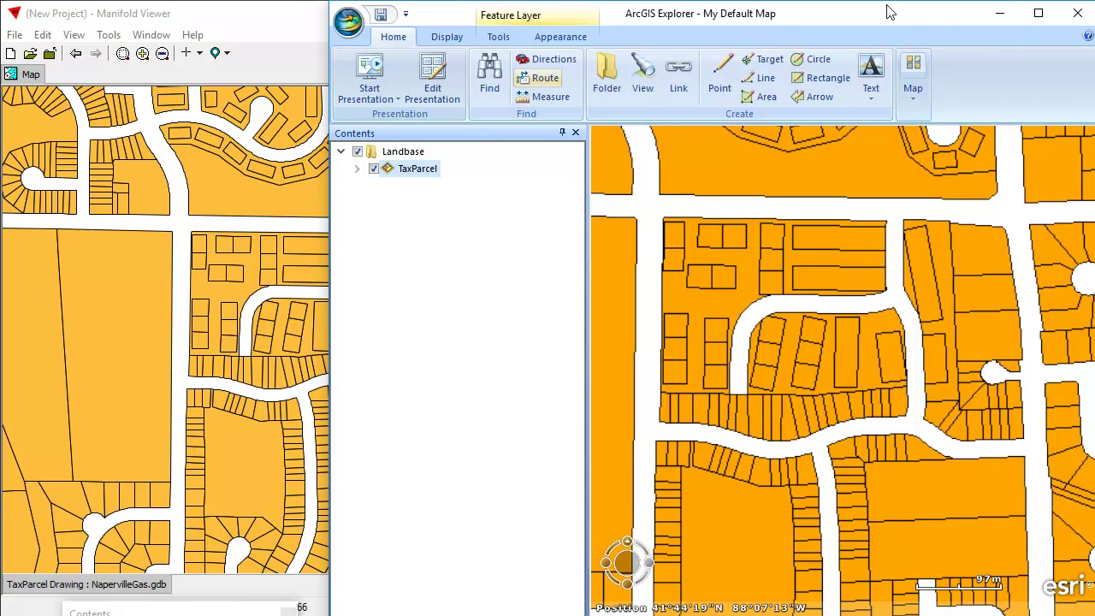
click(283, 21)
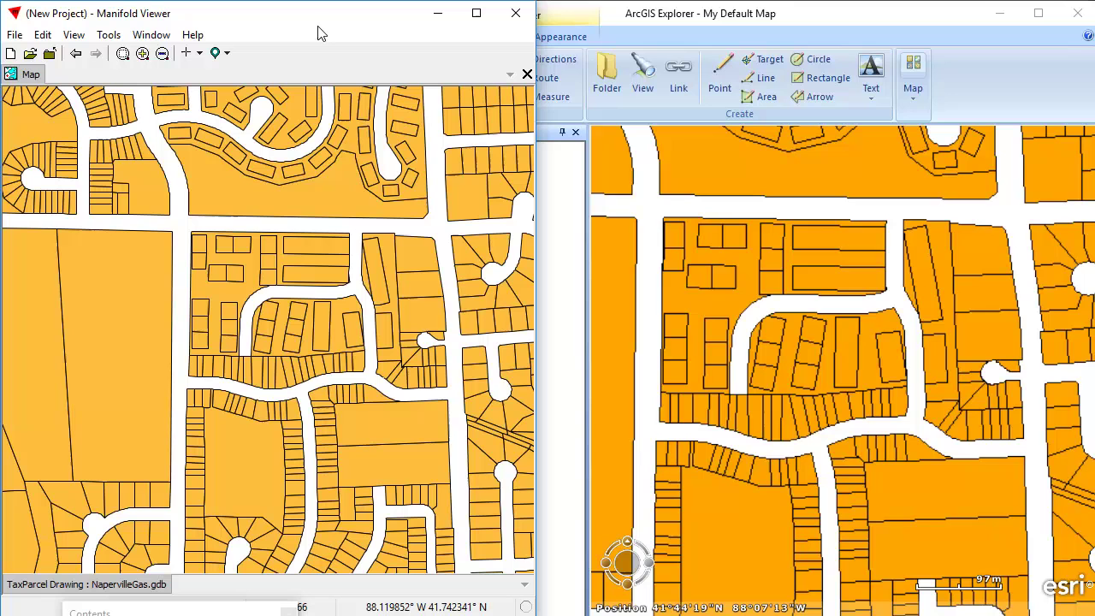
In ArcGIS Explorer, add the P_Pipes dataset from P_PipeSystem in the NapervilleGas geodatabase to the map.
click(1020, 83)
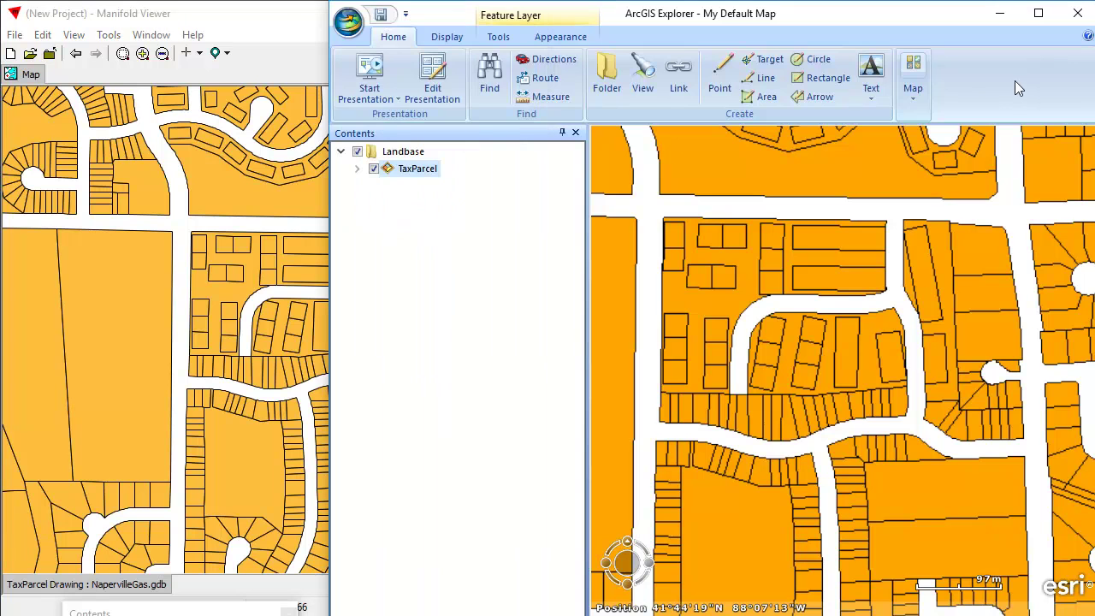
click(915, 86)
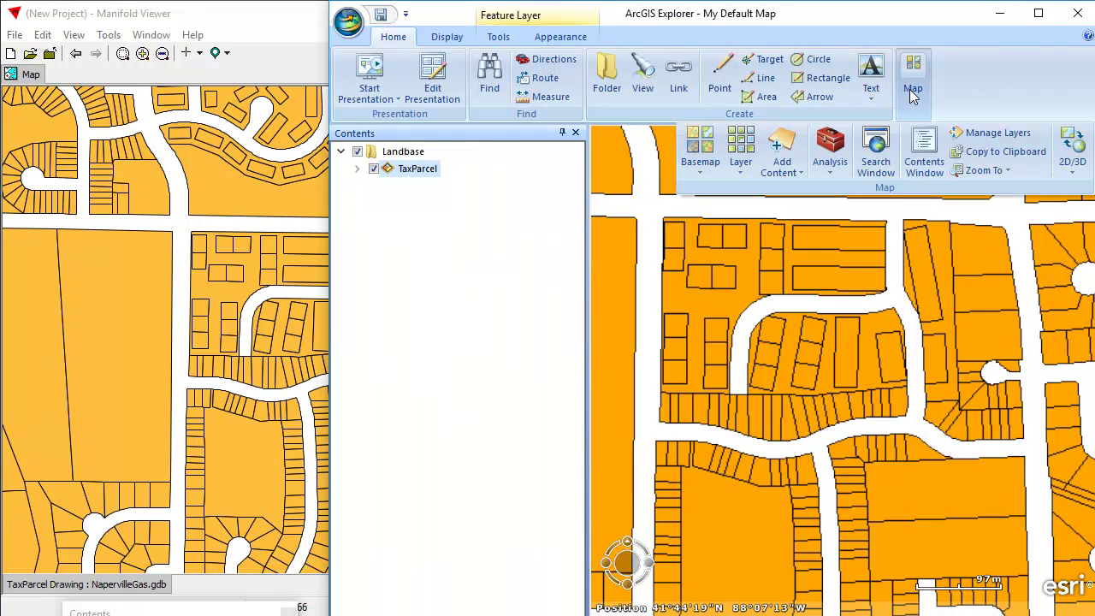
click(783, 149)
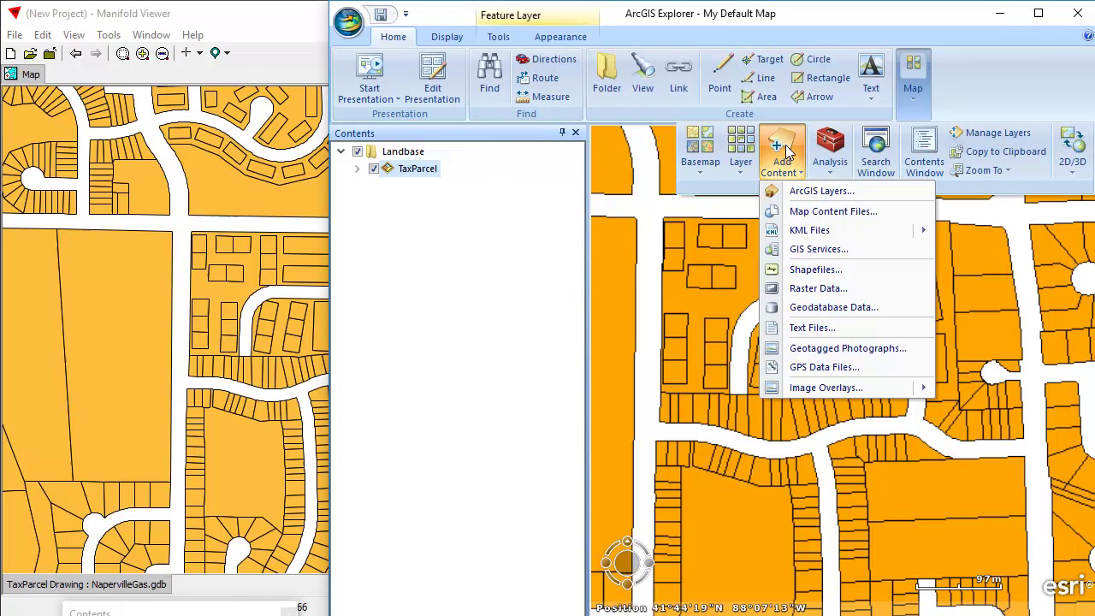
click(867, 310)
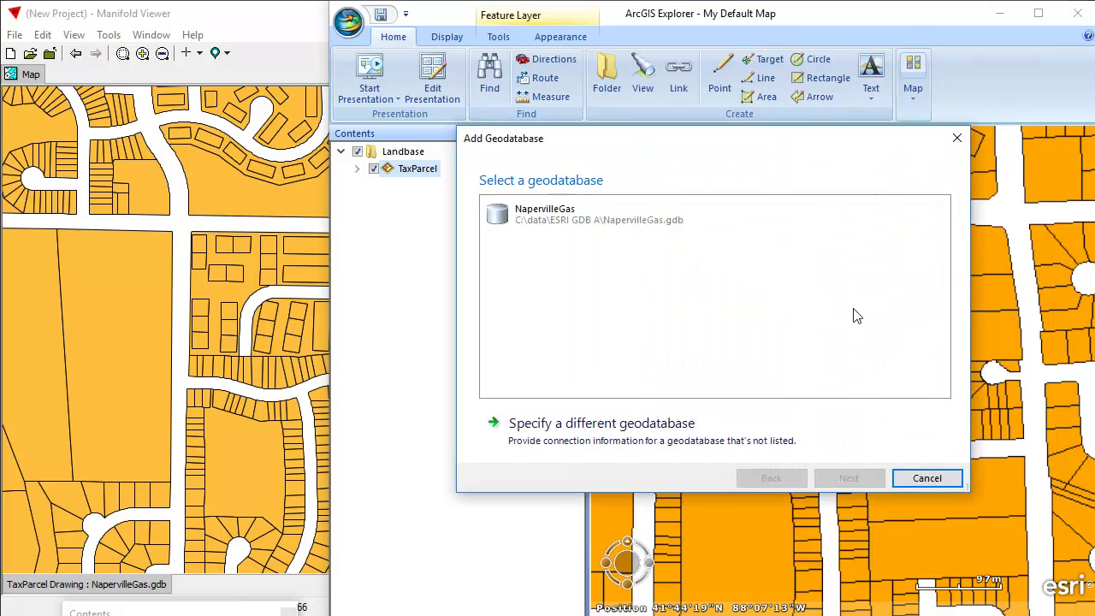
click(549, 217)
click(880, 485)
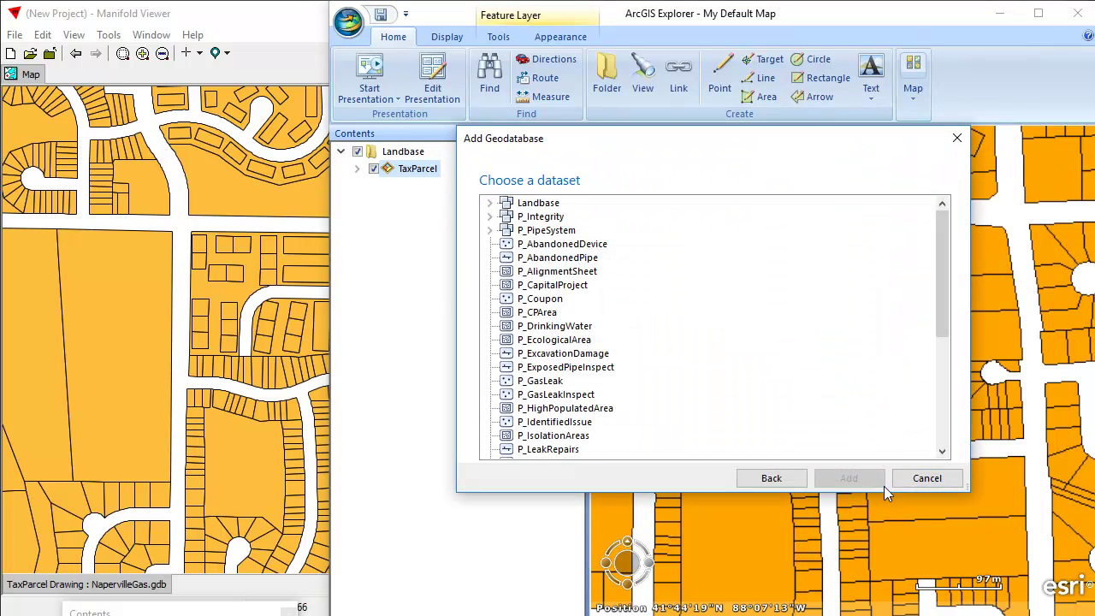
click(489, 230)
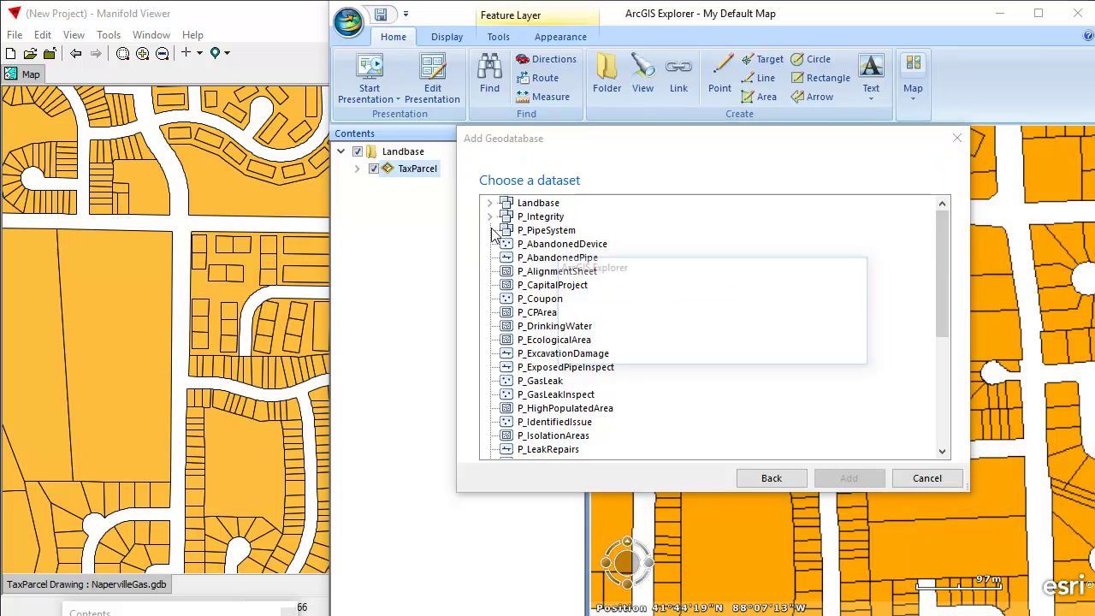
scroll(815, 287, down, 5)
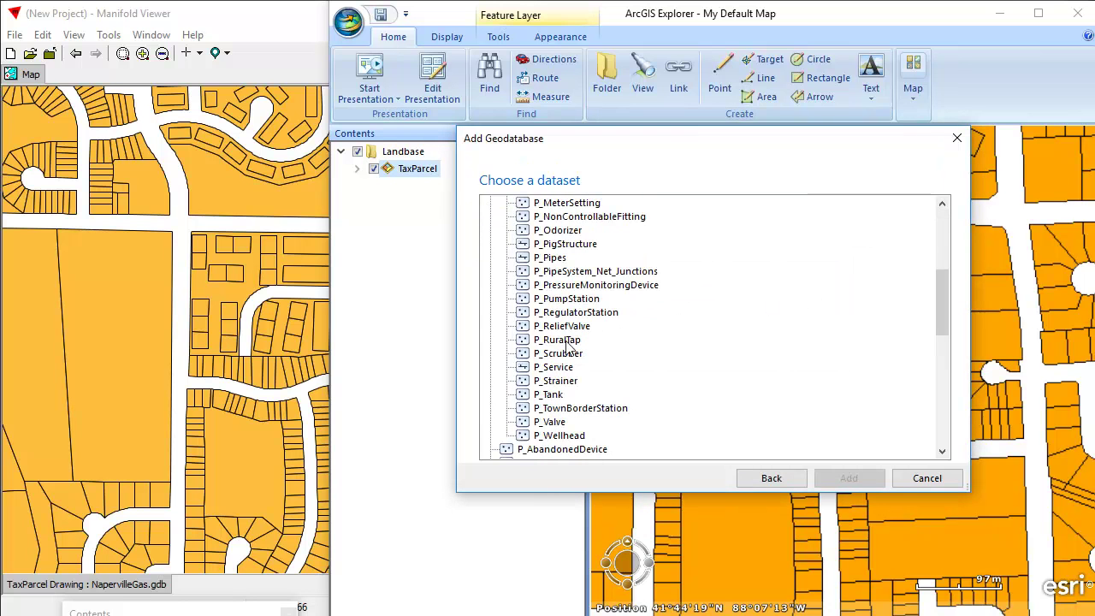
click(552, 258)
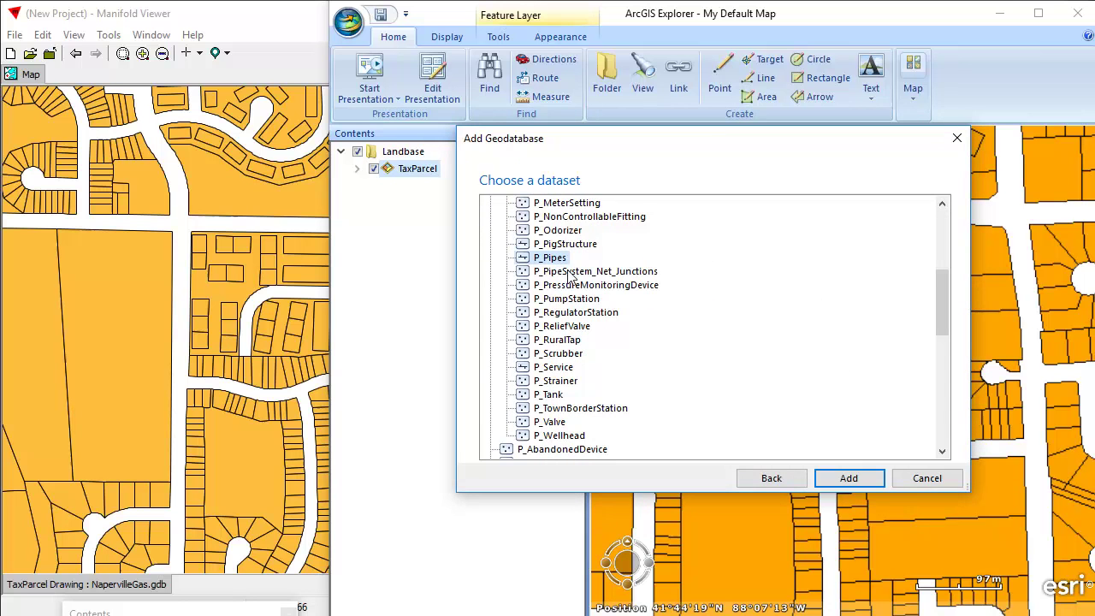
click(846, 480)
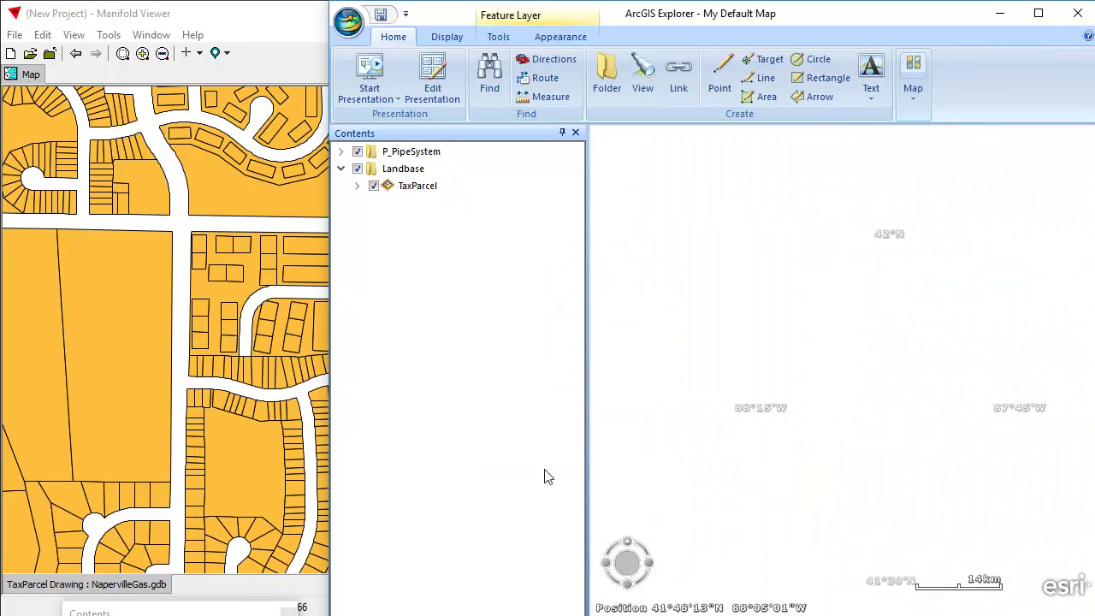
Expand the P_PipeSystem folder and reduce the P_Pipes layer's line size by several steps to show thin pipes over the parcels.
click(340, 151)
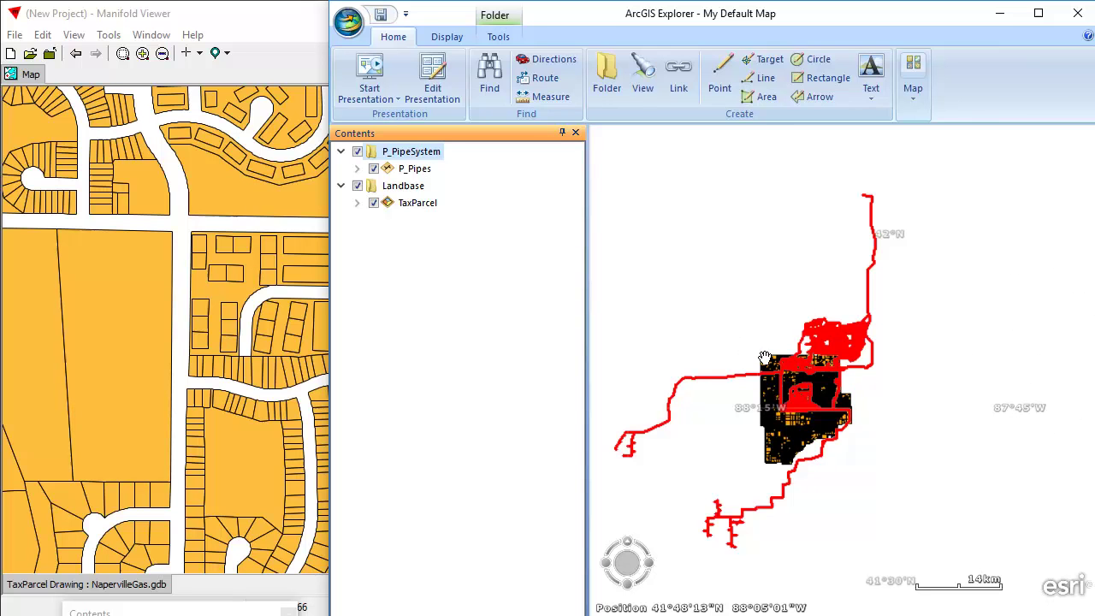
scroll(853, 420, up, 3)
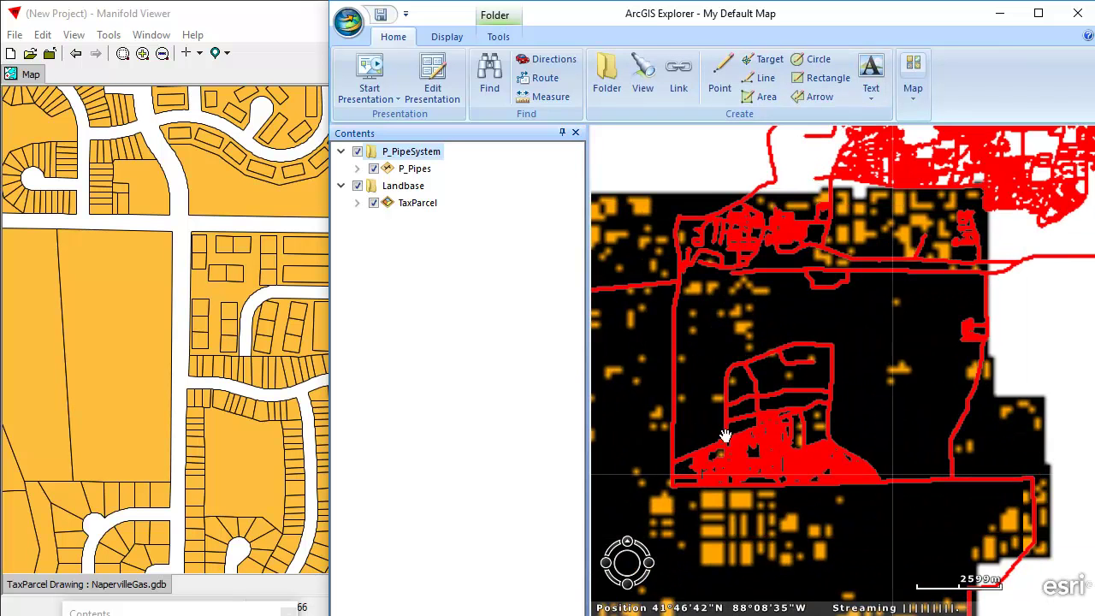
click(409, 169)
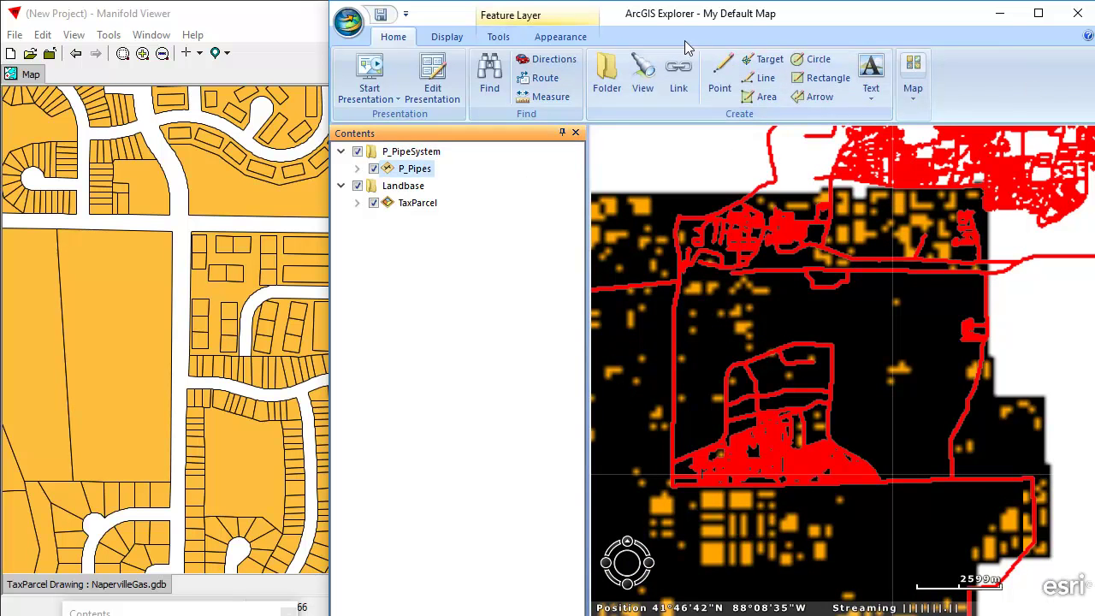
click(558, 40)
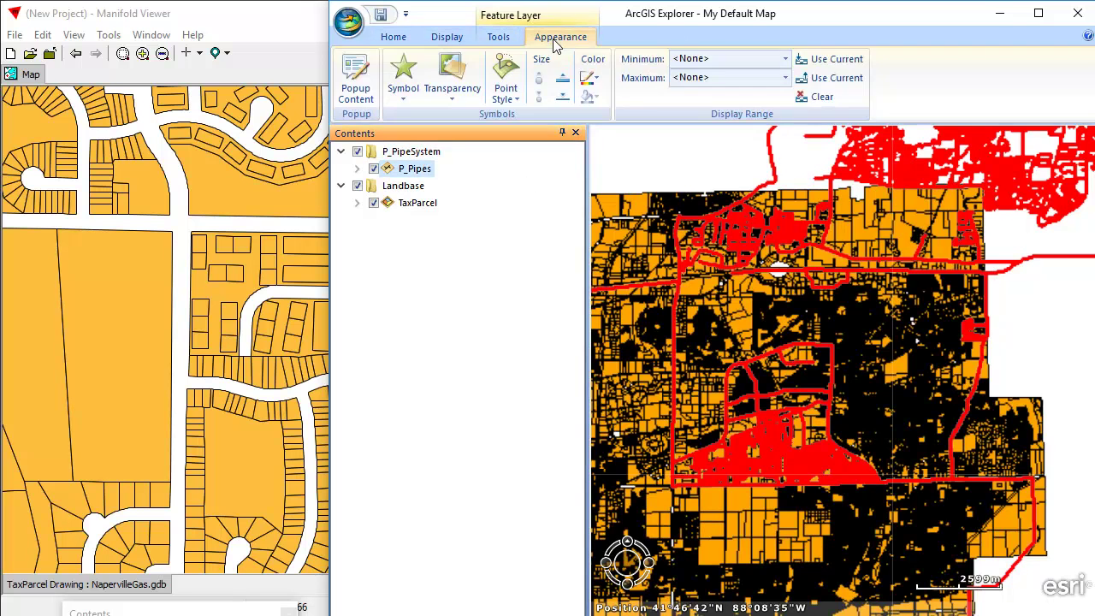
click(562, 97)
click(562, 102)
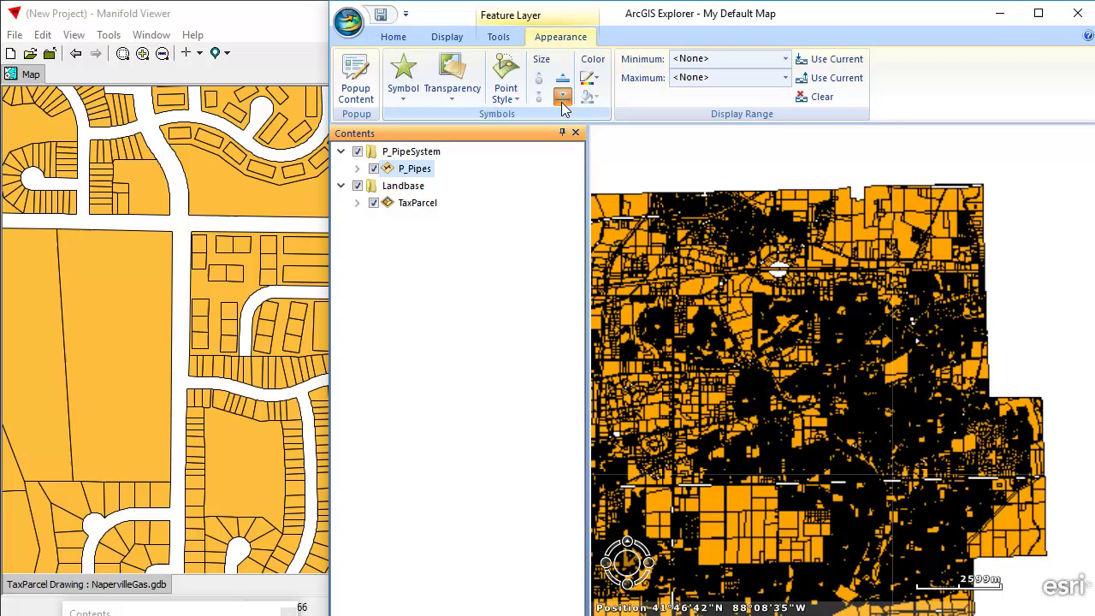
click(562, 101)
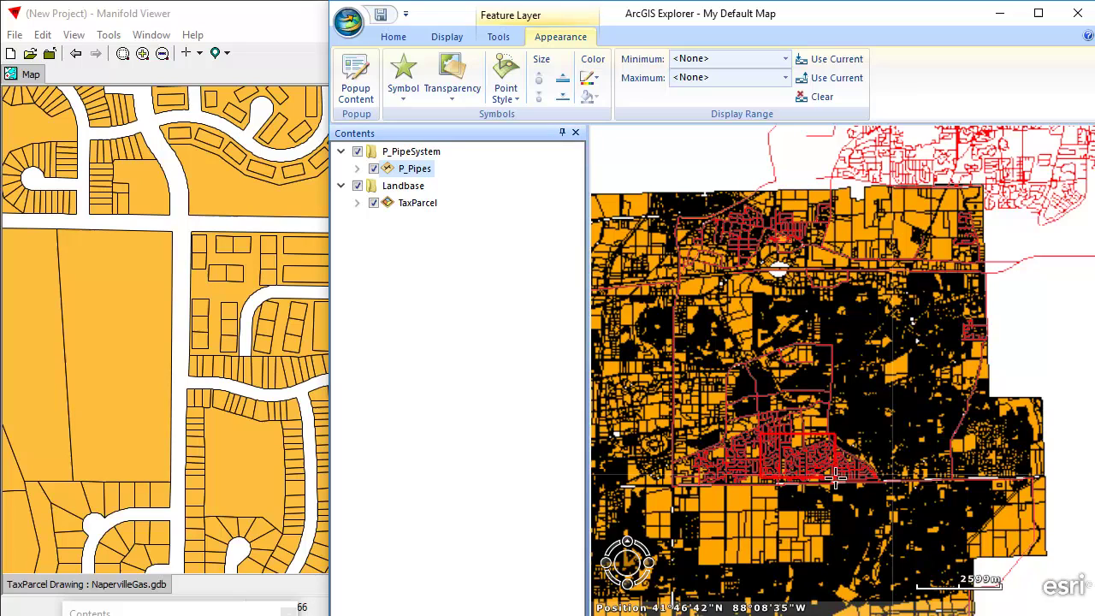
scroll(834, 479, up, 5)
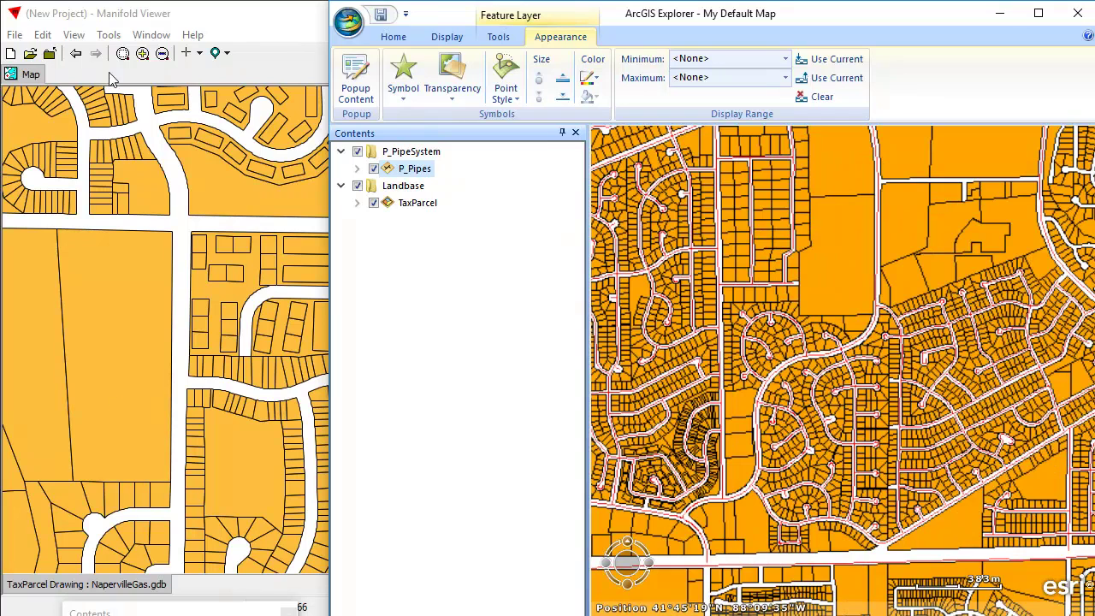
Switch to Manifold Viewer and add the P_Pipes Drawing from NapervilleGas.gdb's P_PipeSystem folder to the map above the TaxParcel drawing.
click(282, 53)
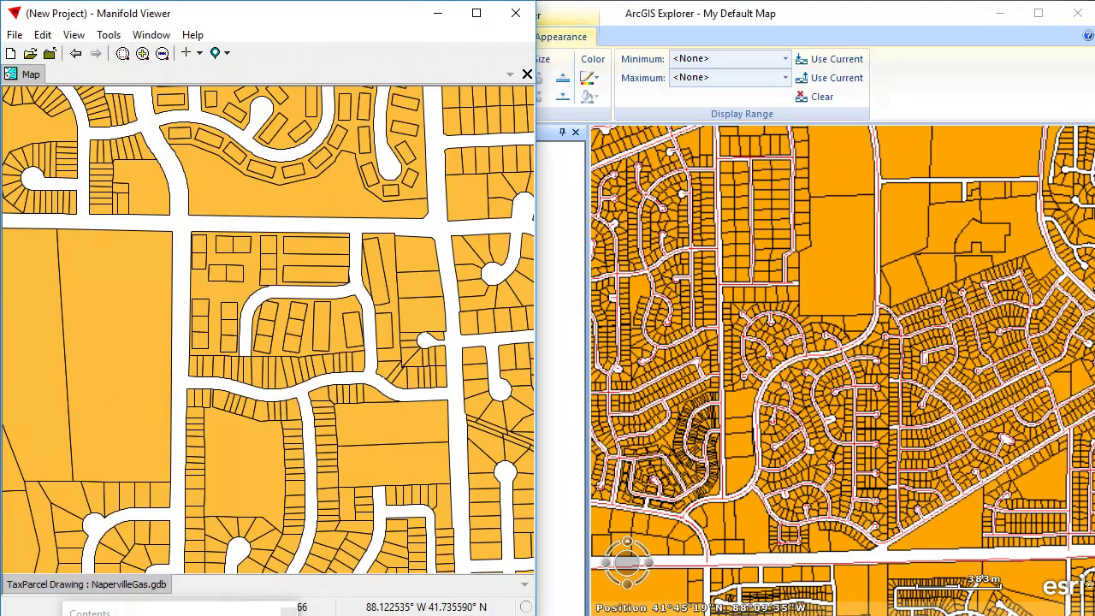
double_click(129, 585)
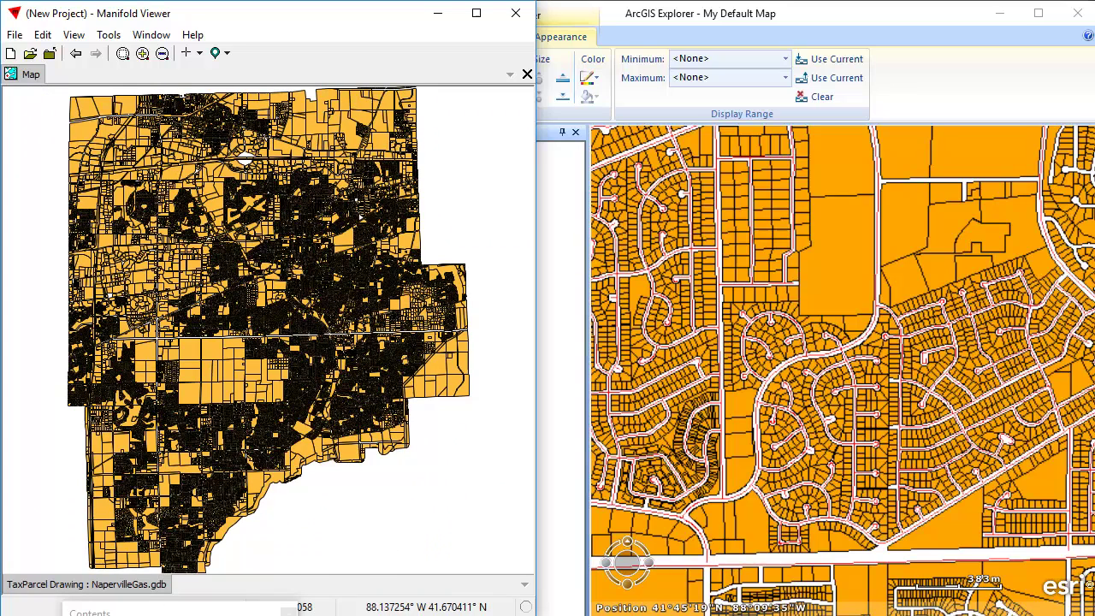
key(ctrl+shift+p)
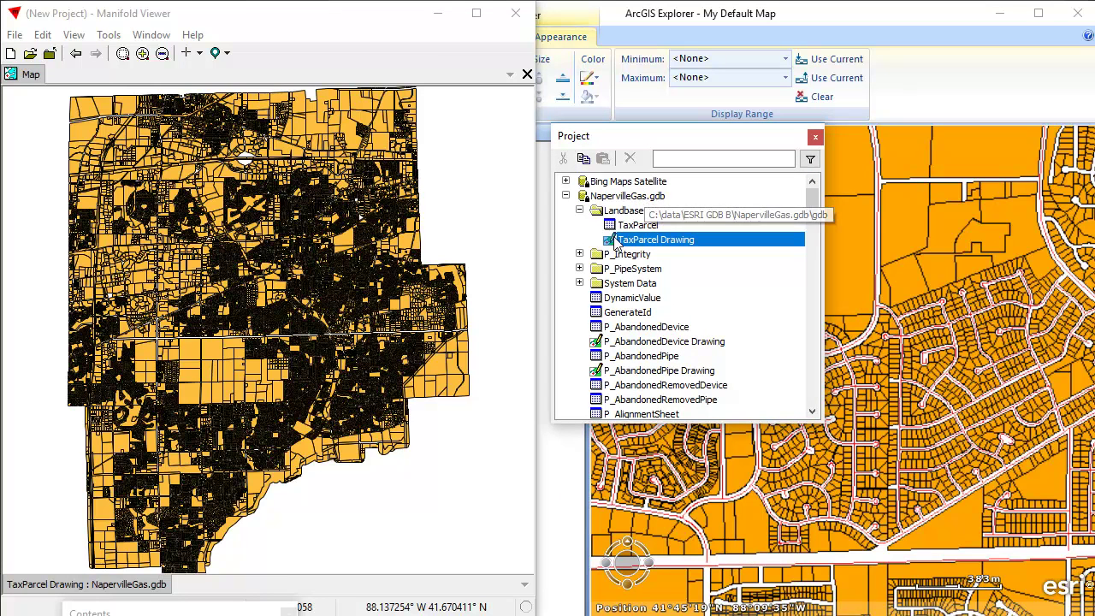
click(579, 269)
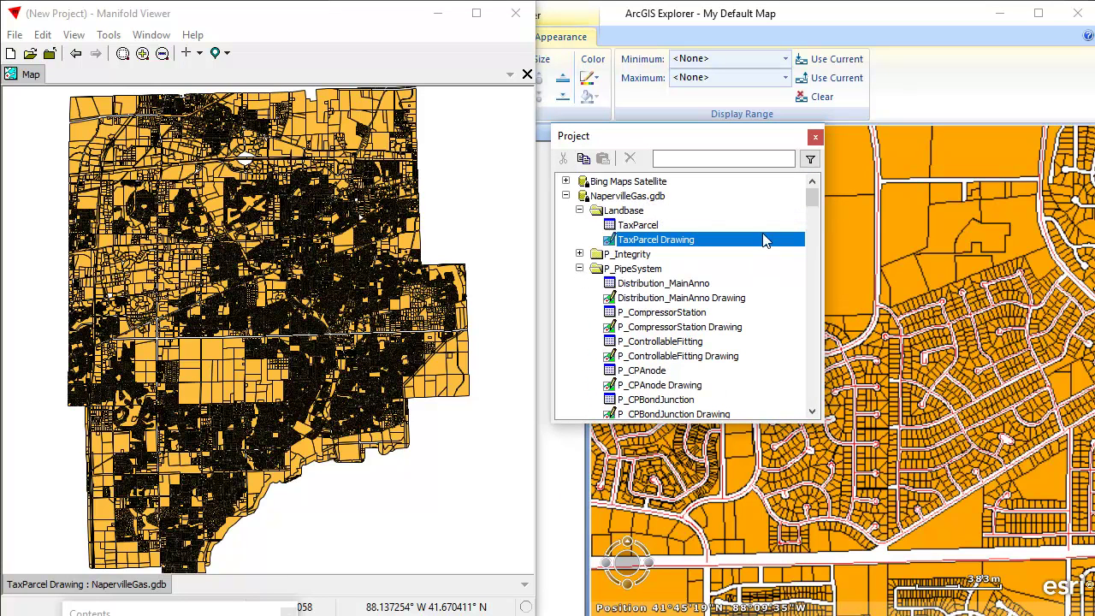
drag(814, 198, 839, 246)
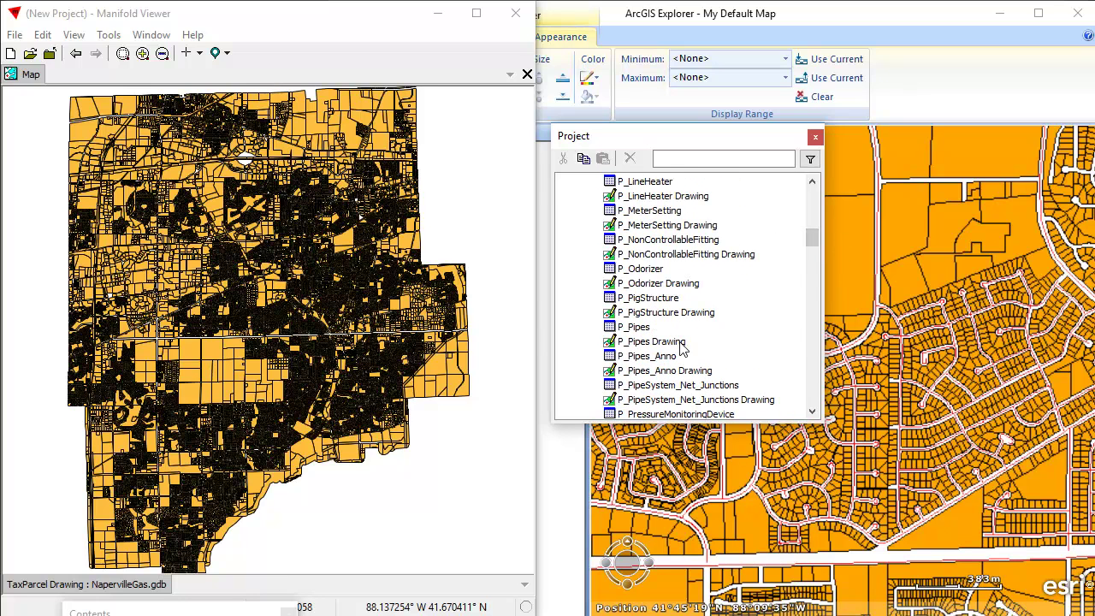
click(680, 342)
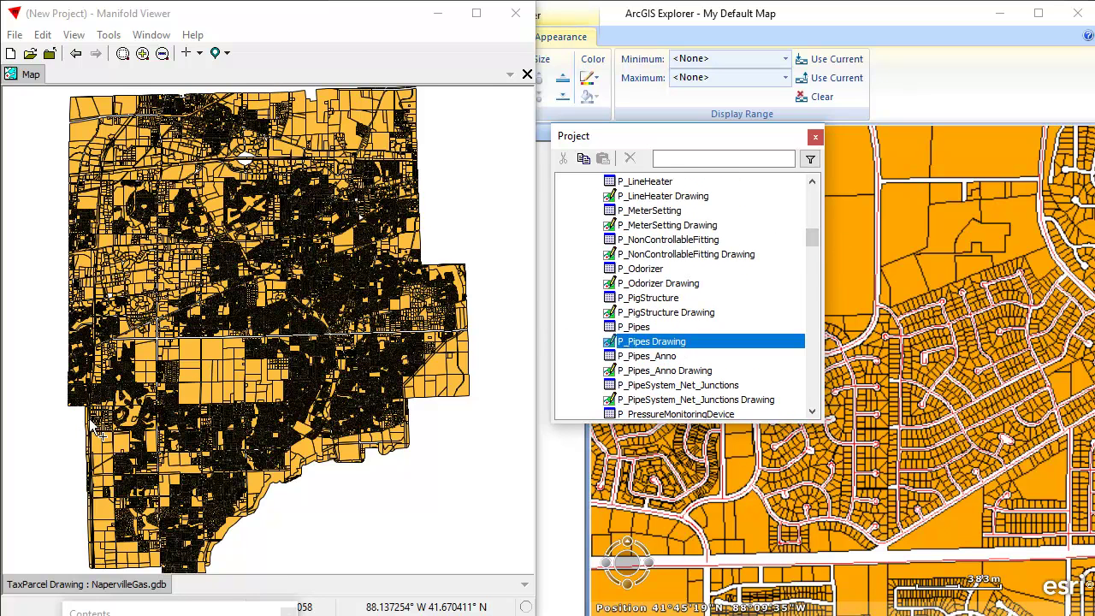
drag(94, 425, 117, 496)
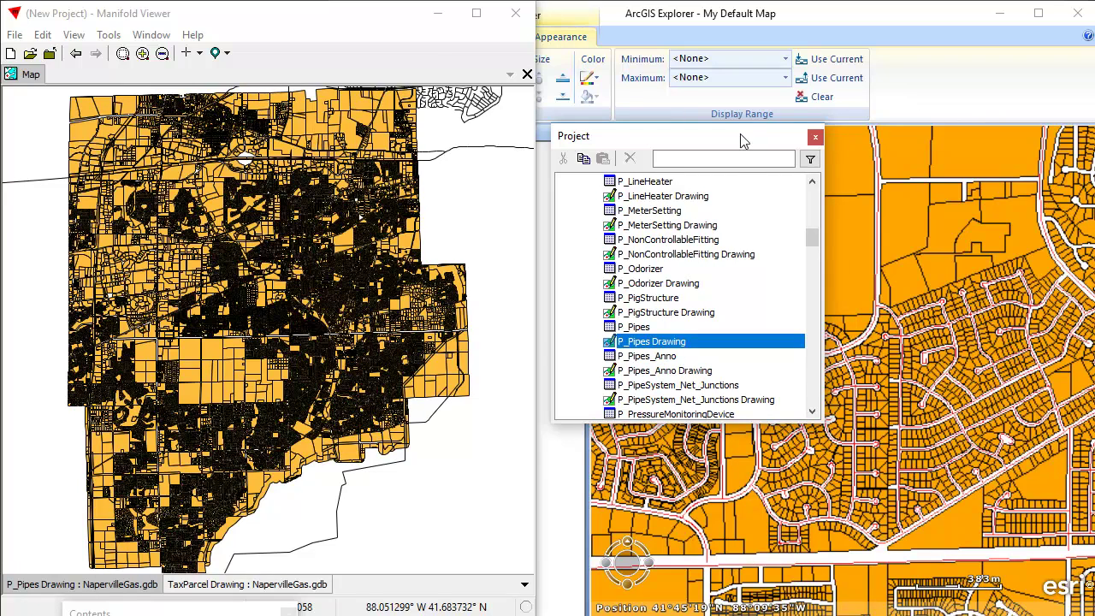
click(815, 137)
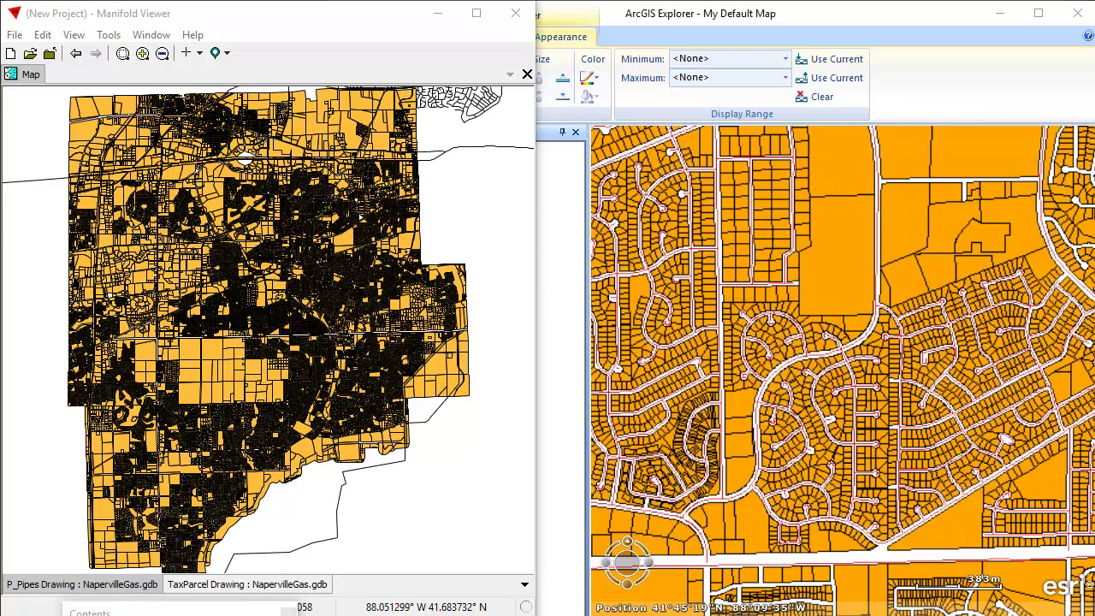
Set the P_Pipes drawing's line color to purple and increase its line size.
click(85, 590)
drag(90, 612, 652, 341)
click(548, 440)
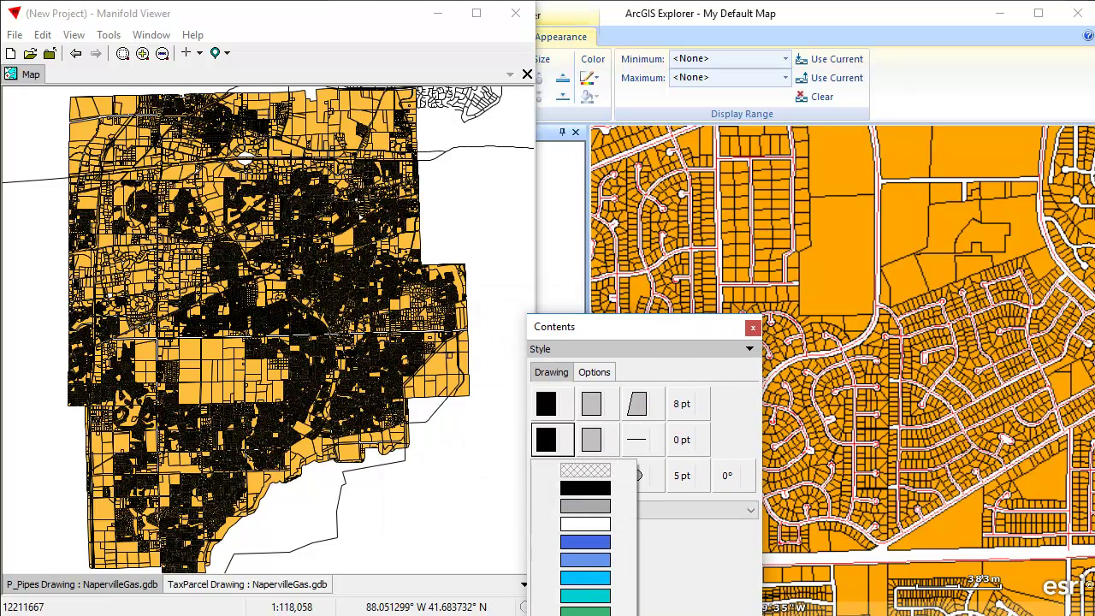
click(585, 612)
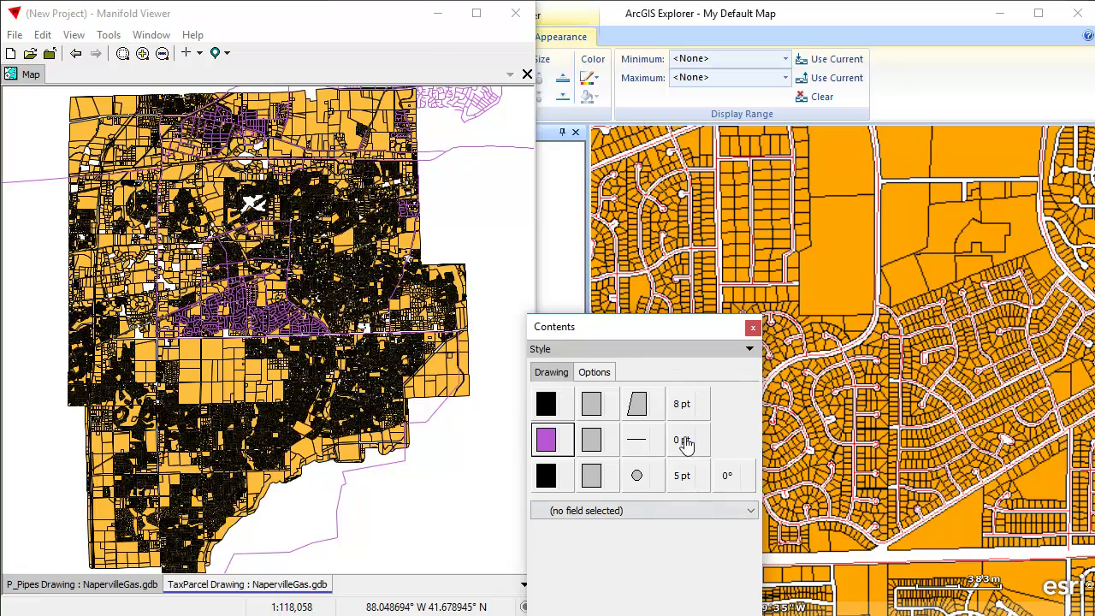
click(682, 440)
click(706, 468)
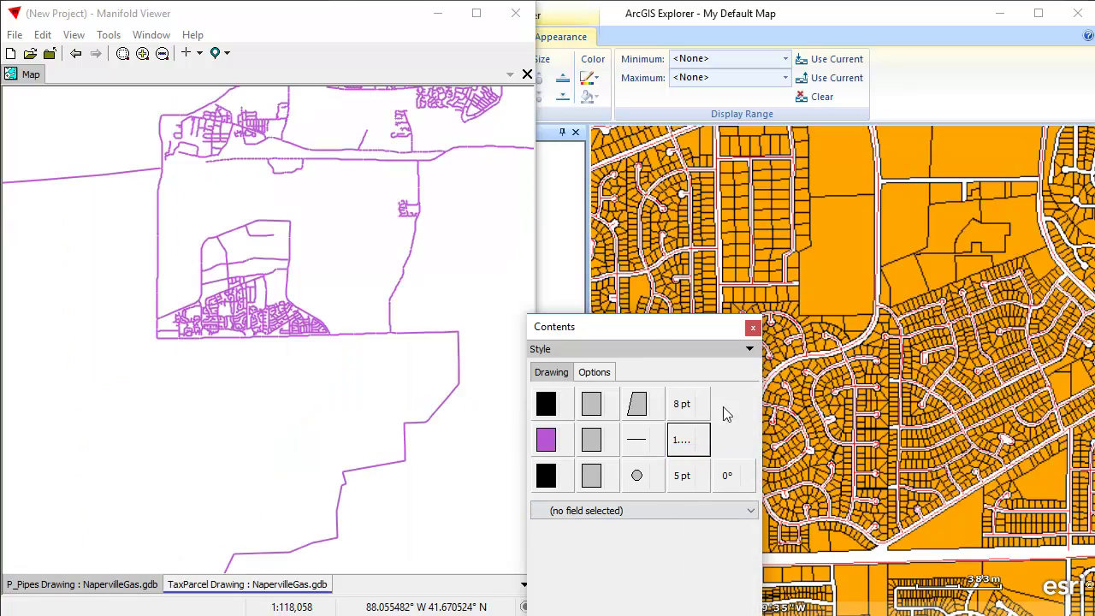
Move the style settings clear of the map and examine the purple pipes along the residential streets close up in Manifold Viewer.
drag(658, 338, 461, 615)
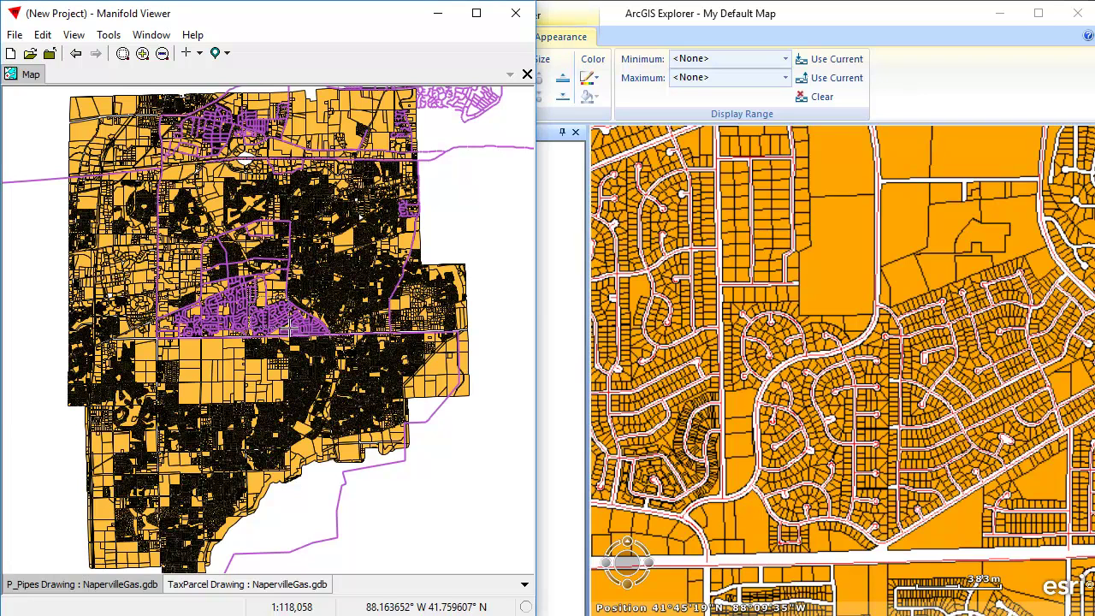
scroll(289, 368, up, 5)
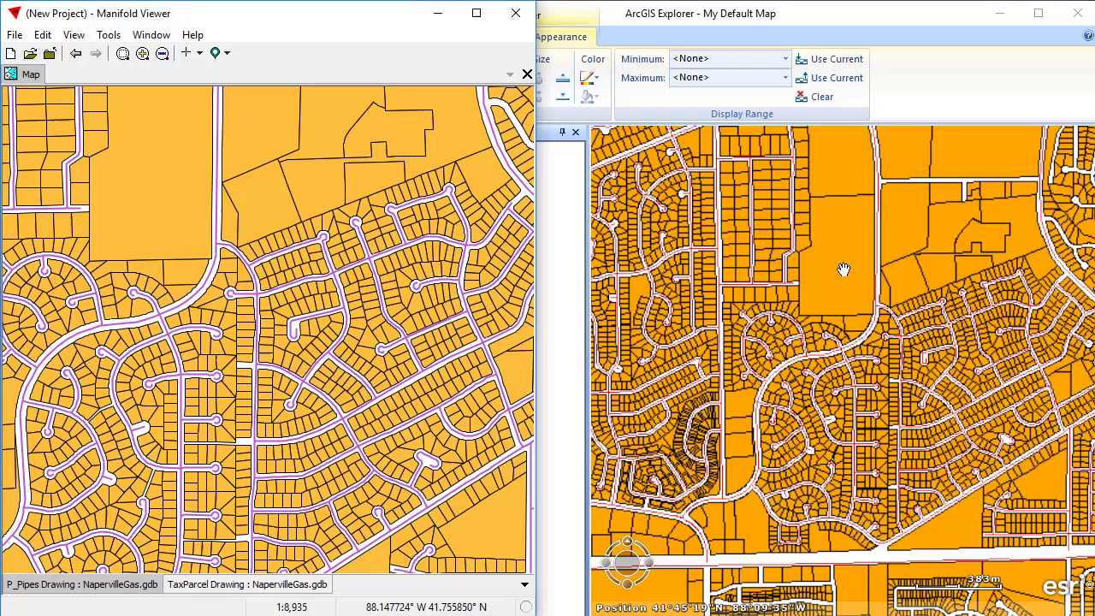
drag(121, 316, 295, 340)
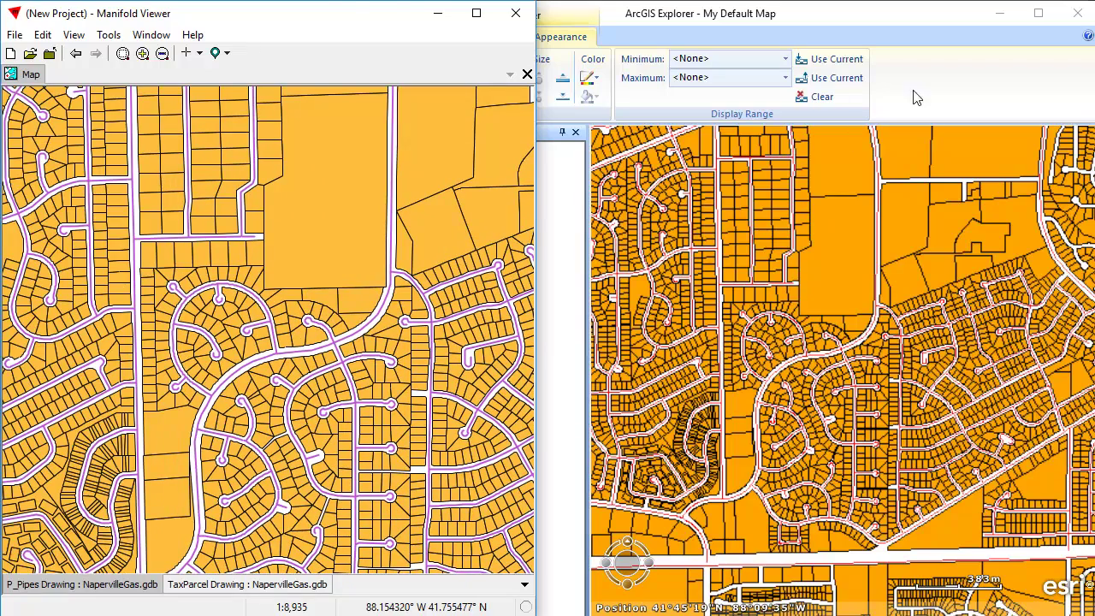
Switch to ArcGIS Explorer and increase the P_Pipes layer's line size for the close-up street area.
click(885, 97)
drag(729, 309, 984, 480)
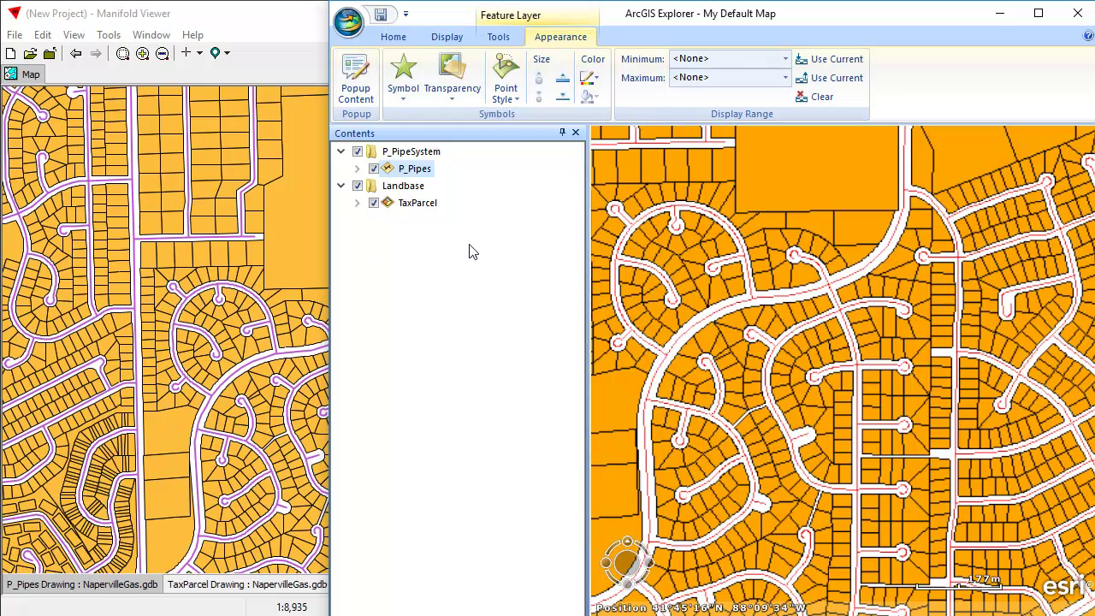
click(557, 79)
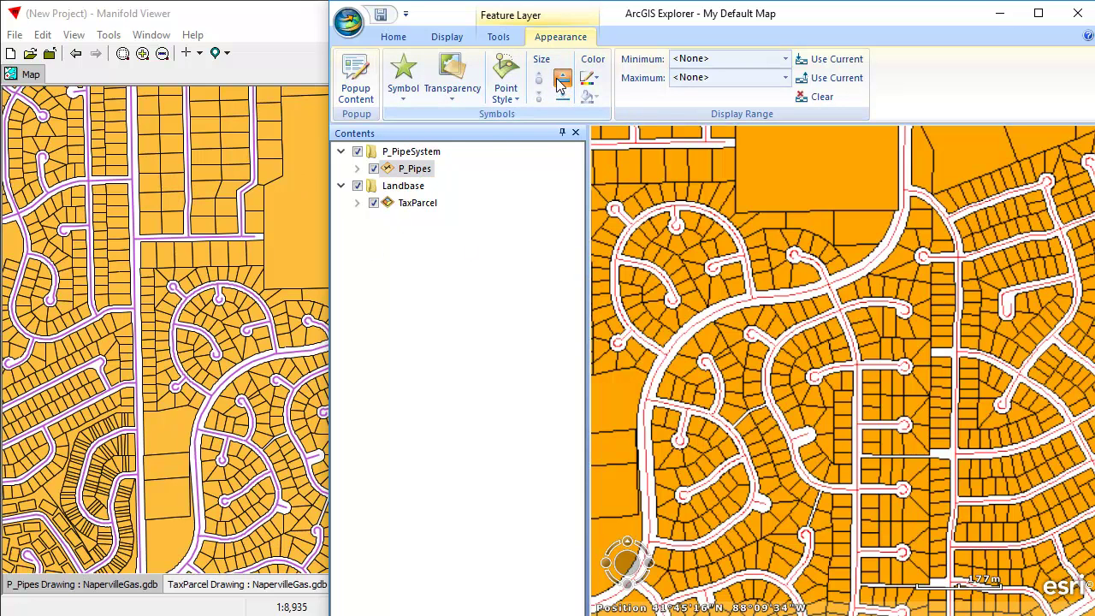
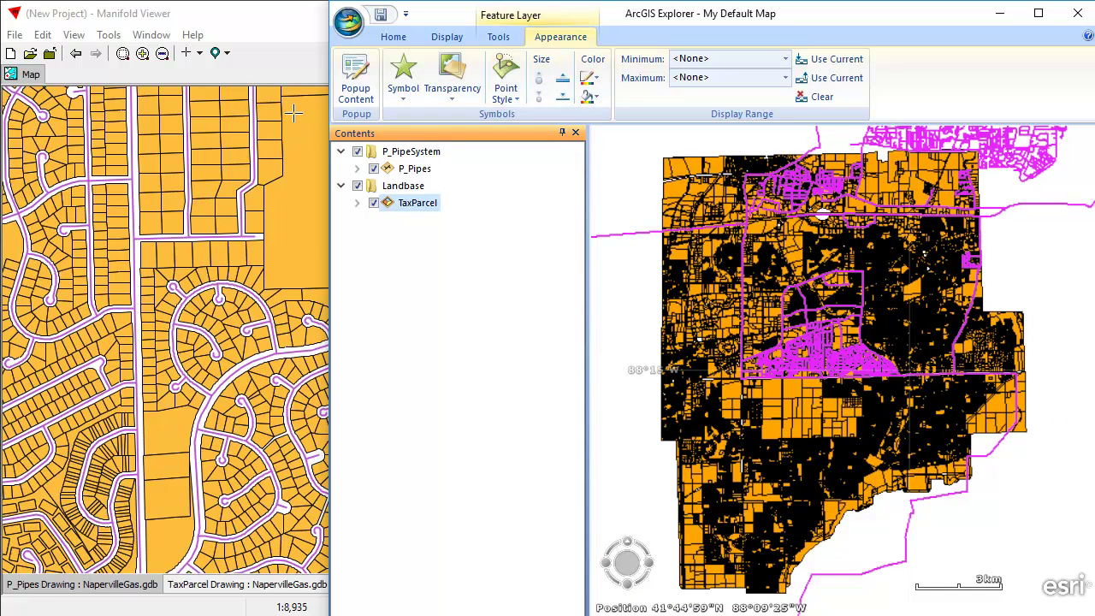
Switch to Manifold Viewer, make the TaxParcel Drawing the active layer, and compare its full extent with the ArcGIS Explorer map.
click(289, 62)
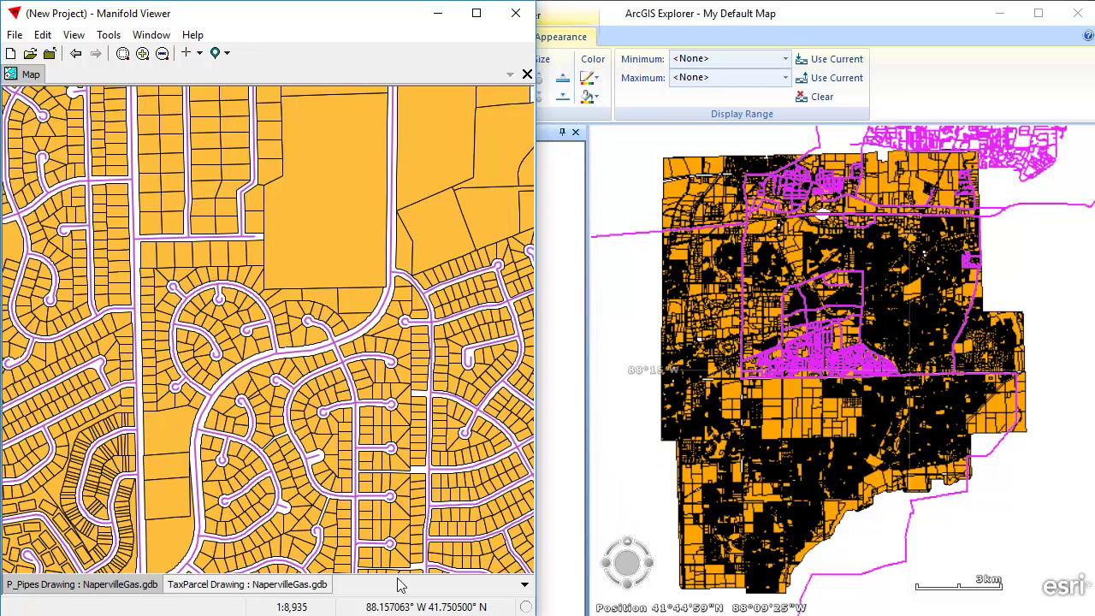
click(268, 586)
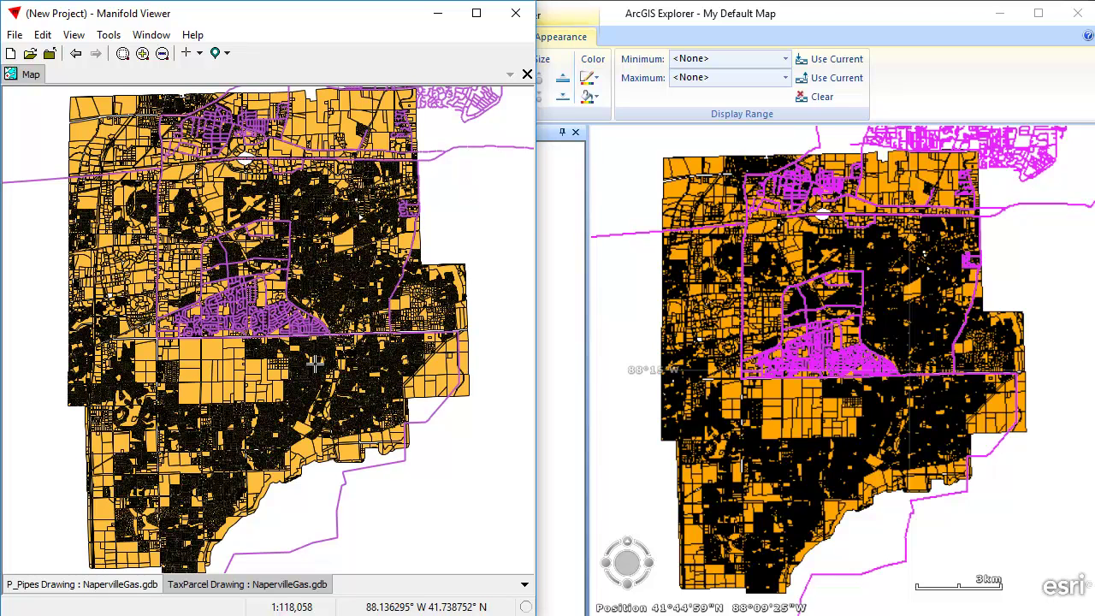
click(1003, 77)
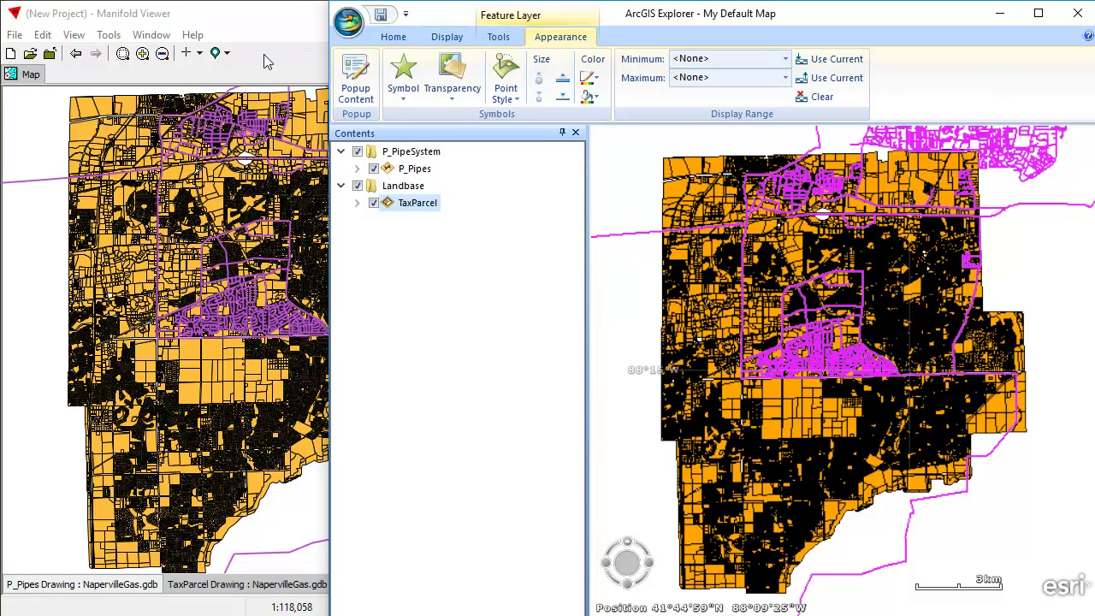
click(263, 54)
In ArcGIS Explorer, set the TaxParcel layer's outline color to the standard blue.
click(998, 76)
click(417, 205)
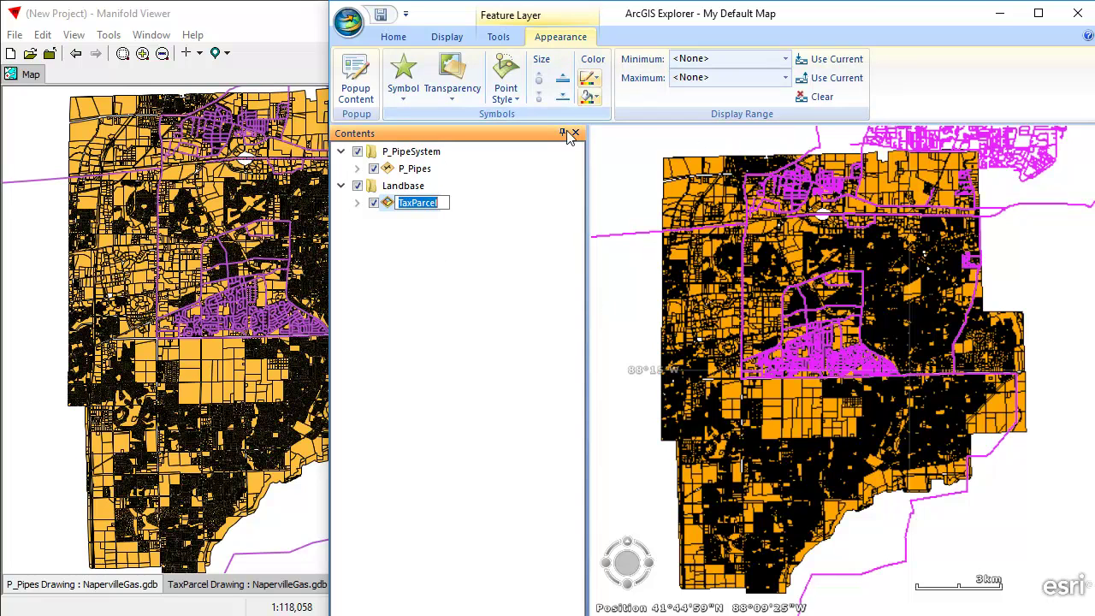
click(565, 126)
click(432, 206)
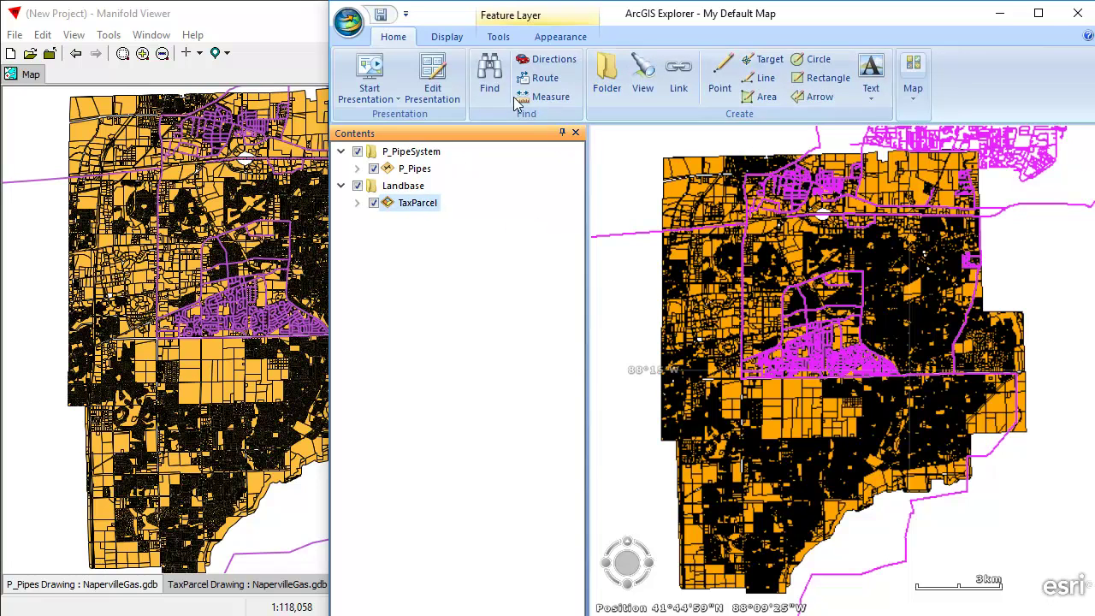
click(556, 40)
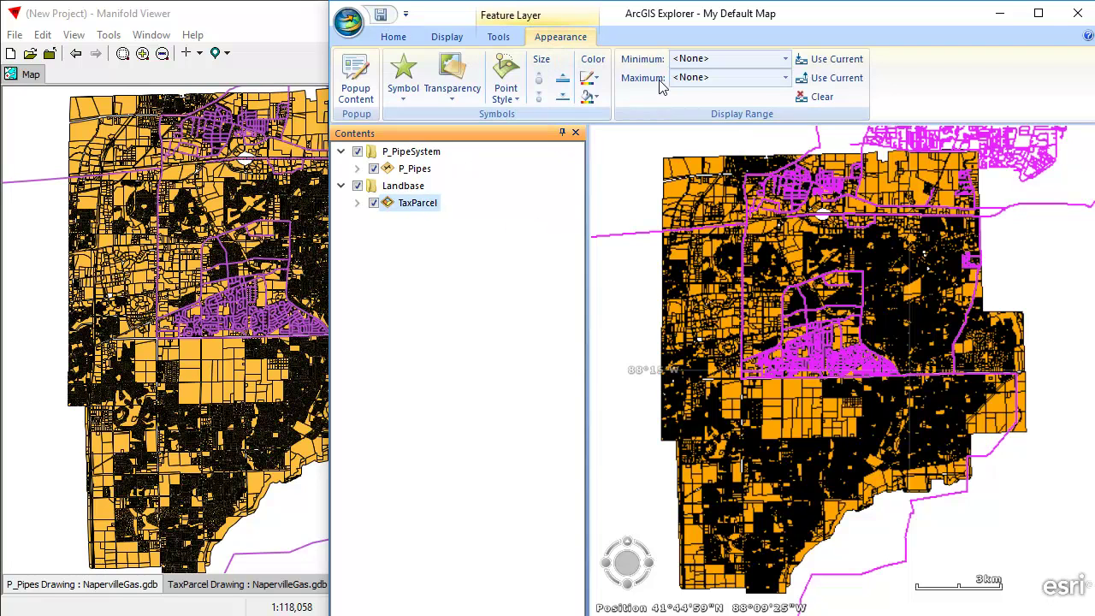
click(590, 78)
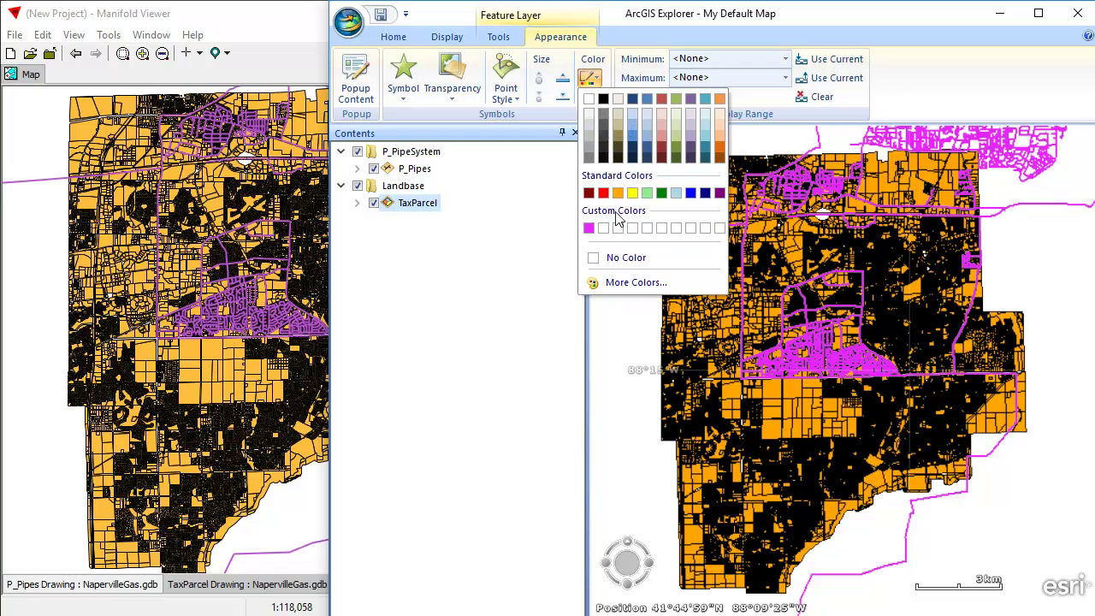
click(692, 196)
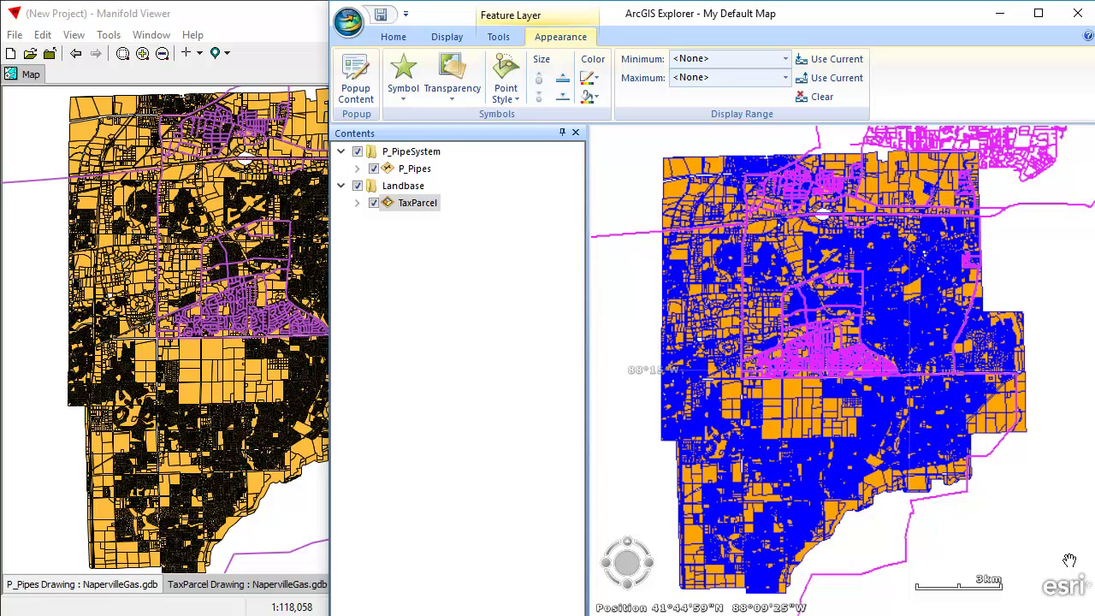
Switch to Manifold Viewer and set the TaxParcel drawing's area outline to a custom color, pure blue (0, 0, 255).
click(278, 42)
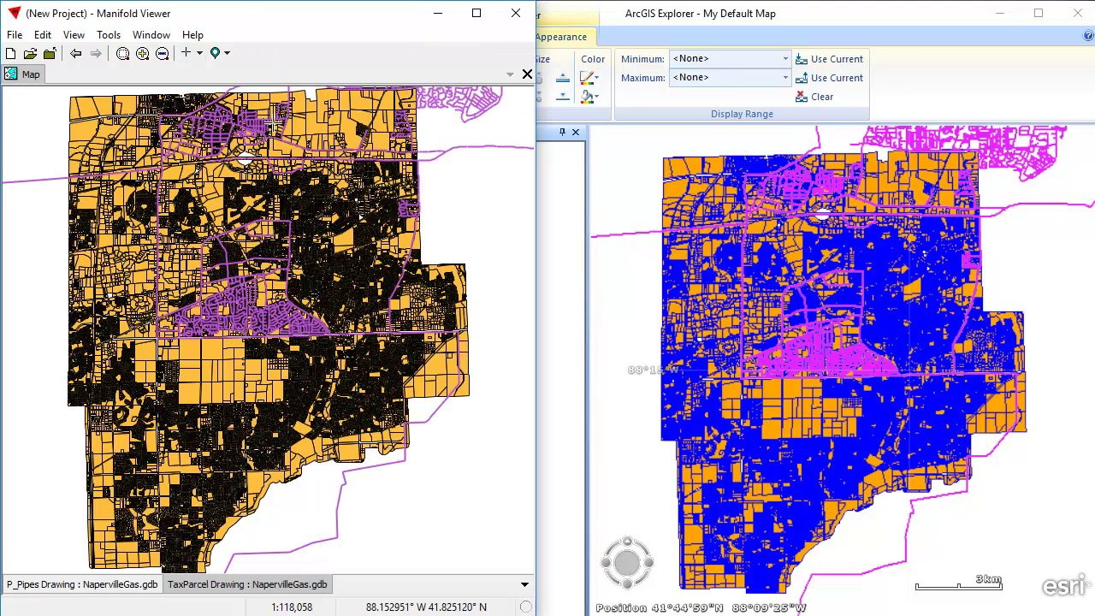
drag(501, 469, 850, 133)
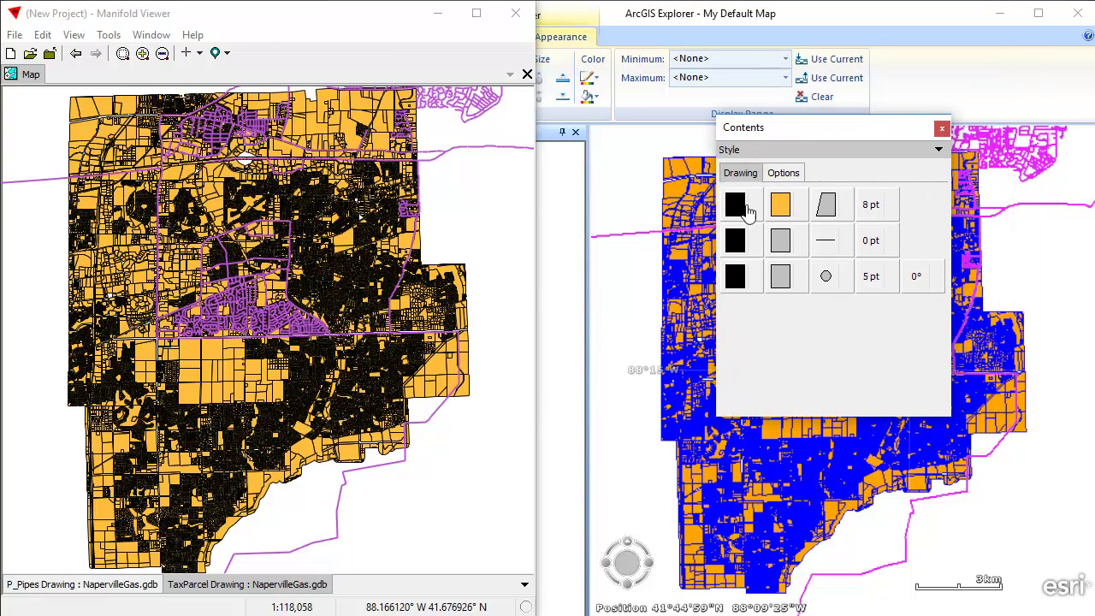
click(736, 207)
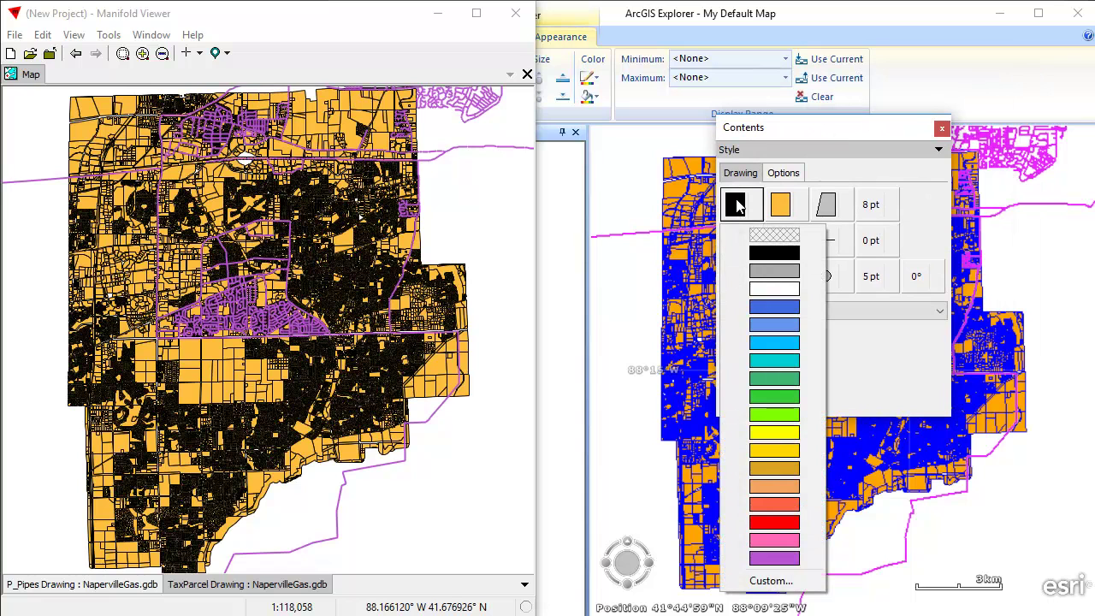
click(770, 581)
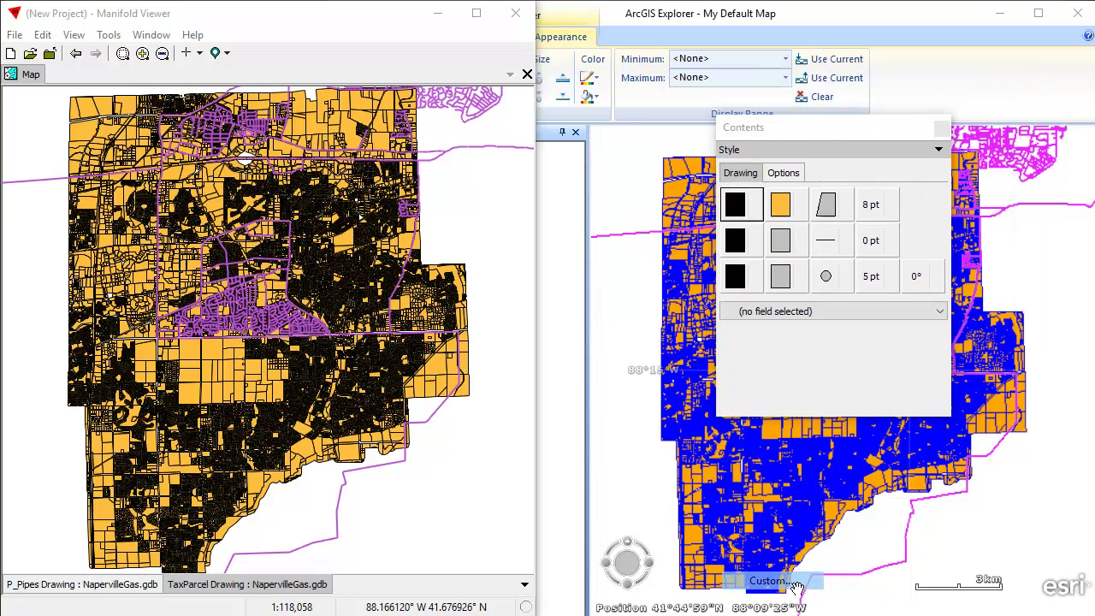
click(815, 248)
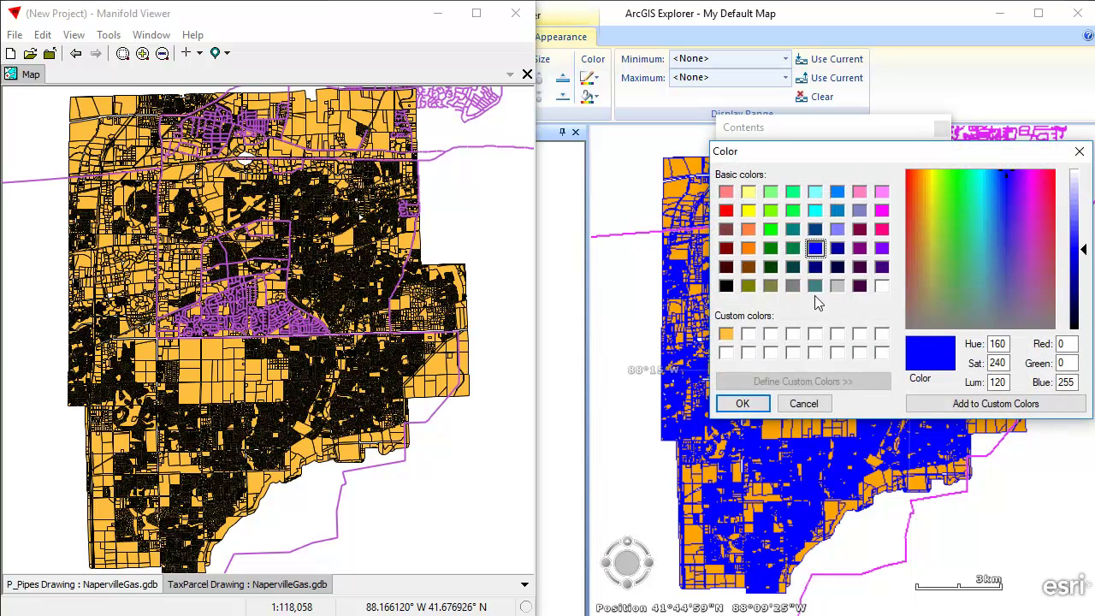
click(758, 403)
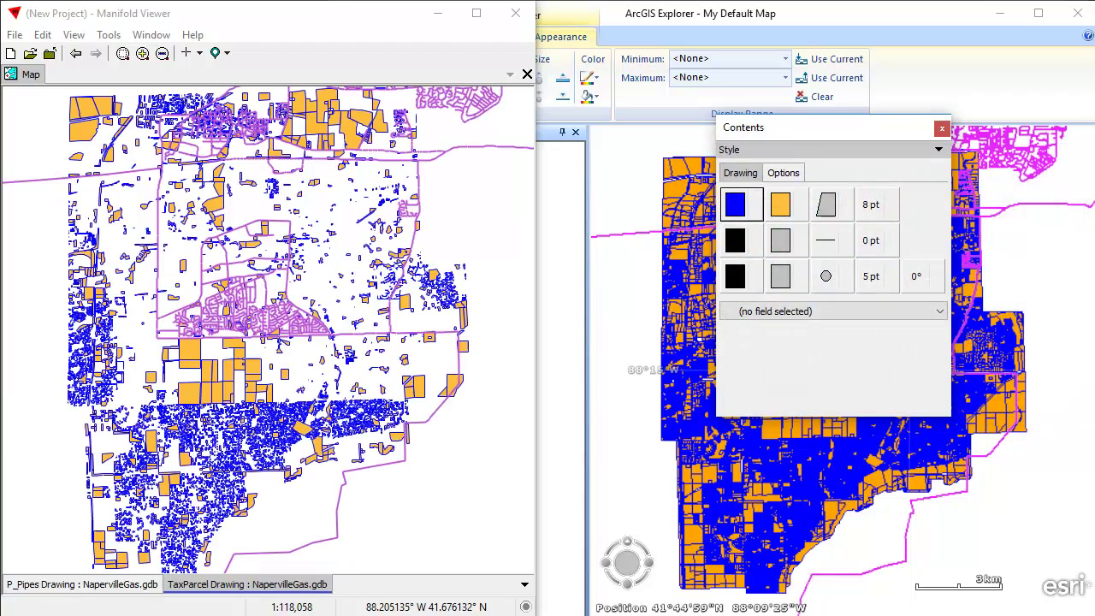
drag(894, 128, 861, 197)
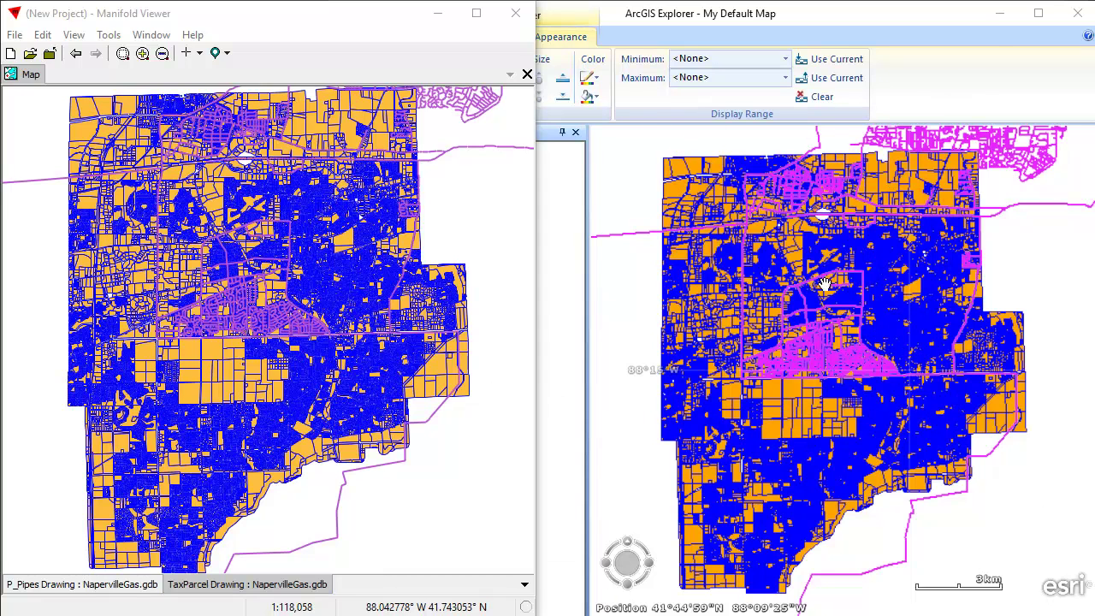
Compare how ArcGIS Explorer and Manifold Viewer redraw the blue-outlined parcels and pipes at full extent and at closer zooms around the central pipe network.
click(980, 77)
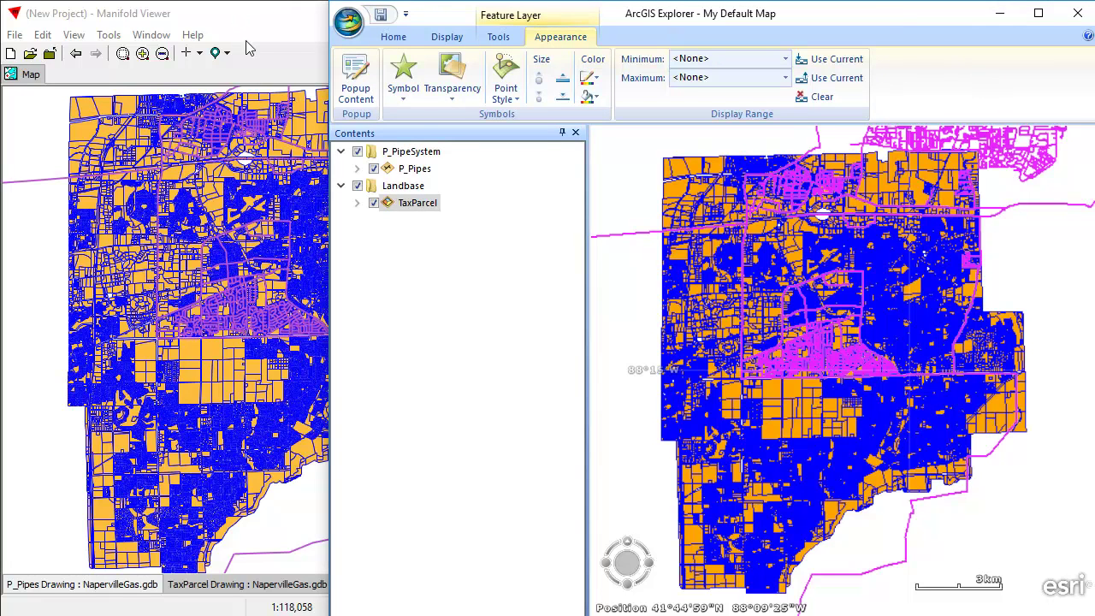
click(272, 65)
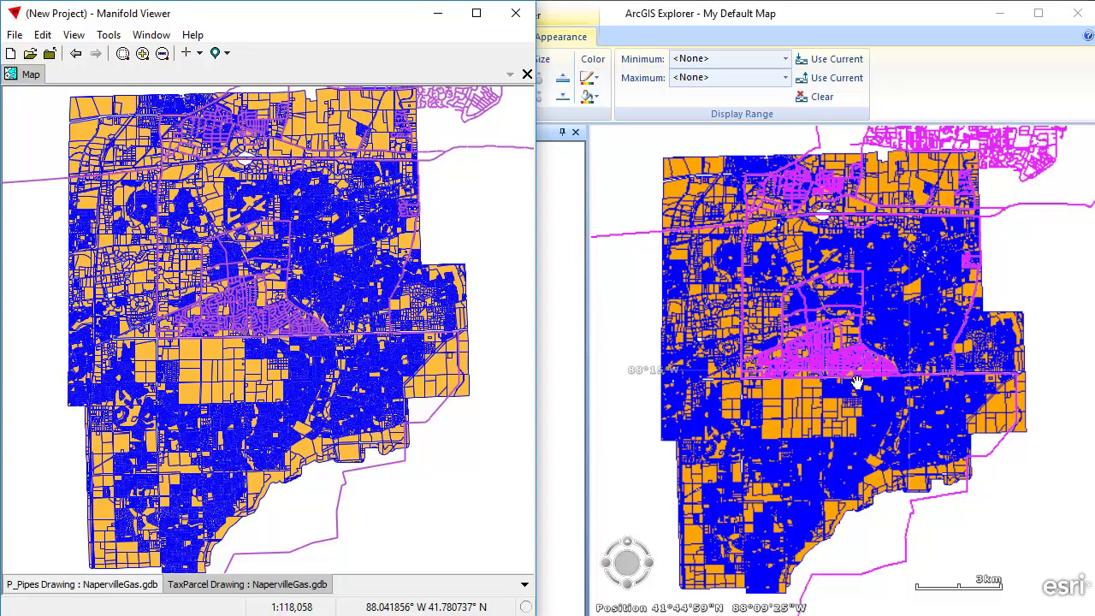
click(944, 81)
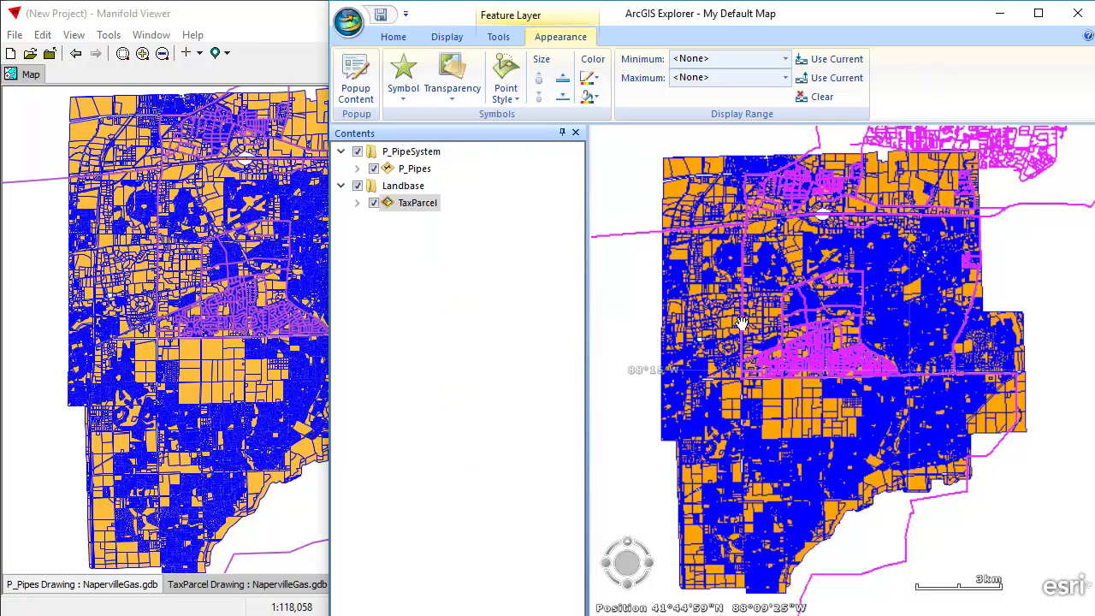
drag(721, 280, 965, 459)
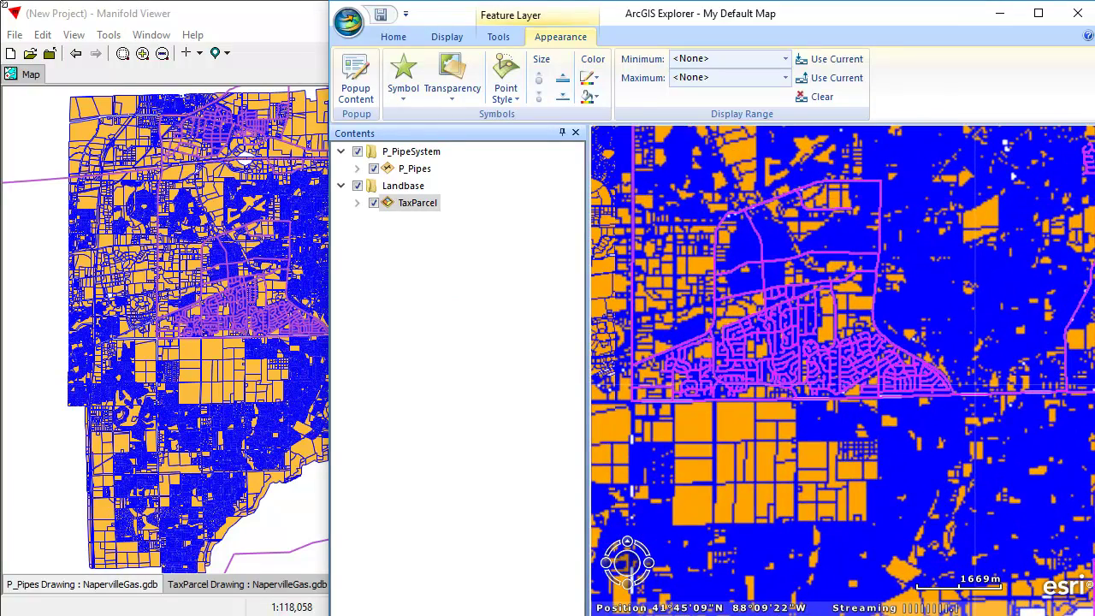
click(287, 52)
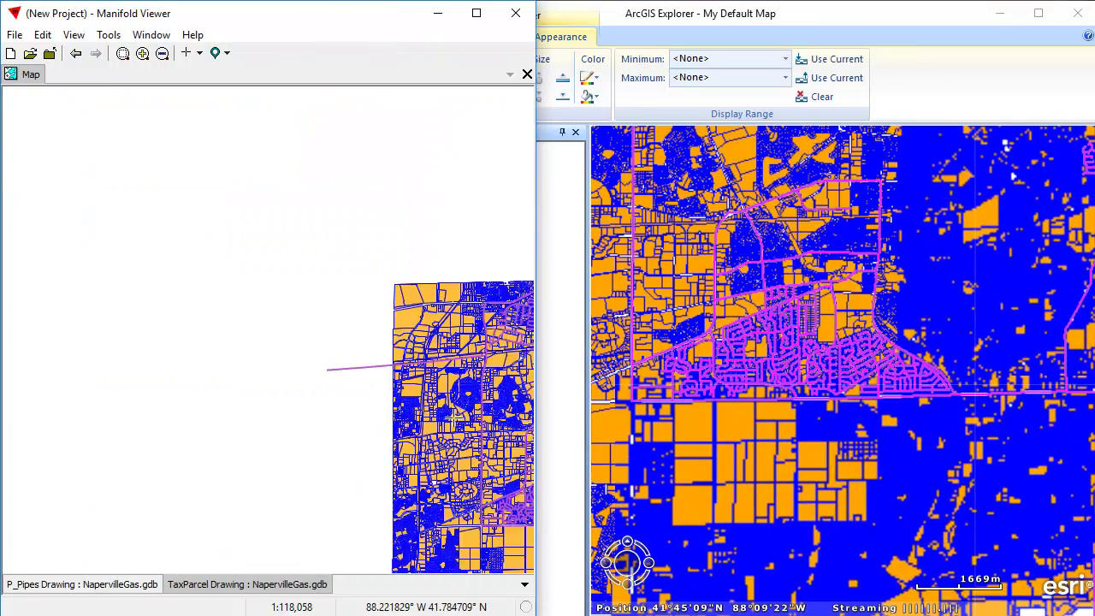
drag(162, 181, 431, 365)
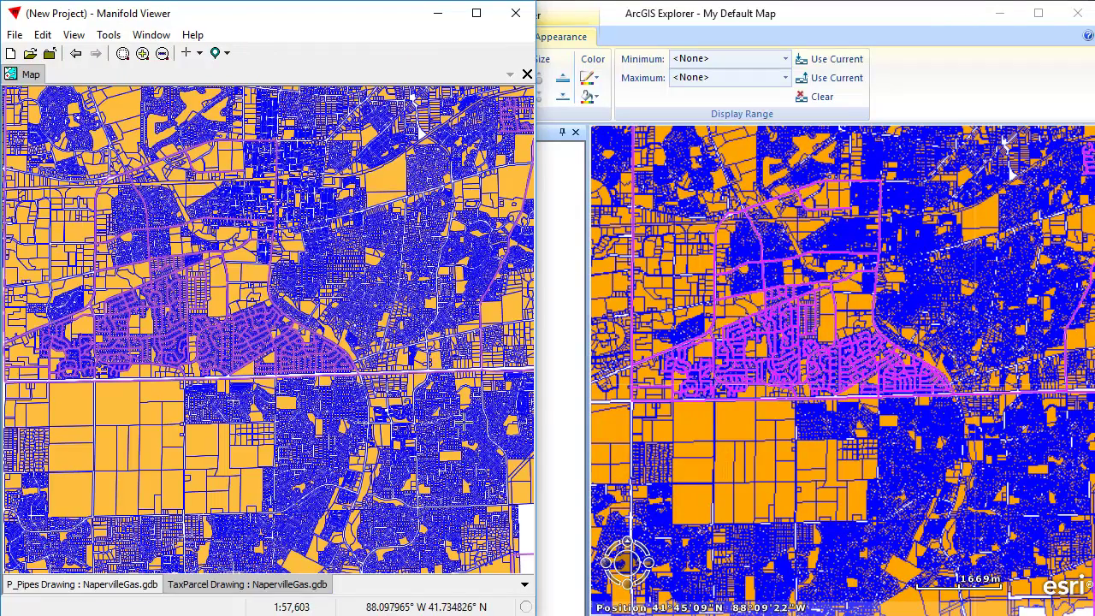
click(344, 335)
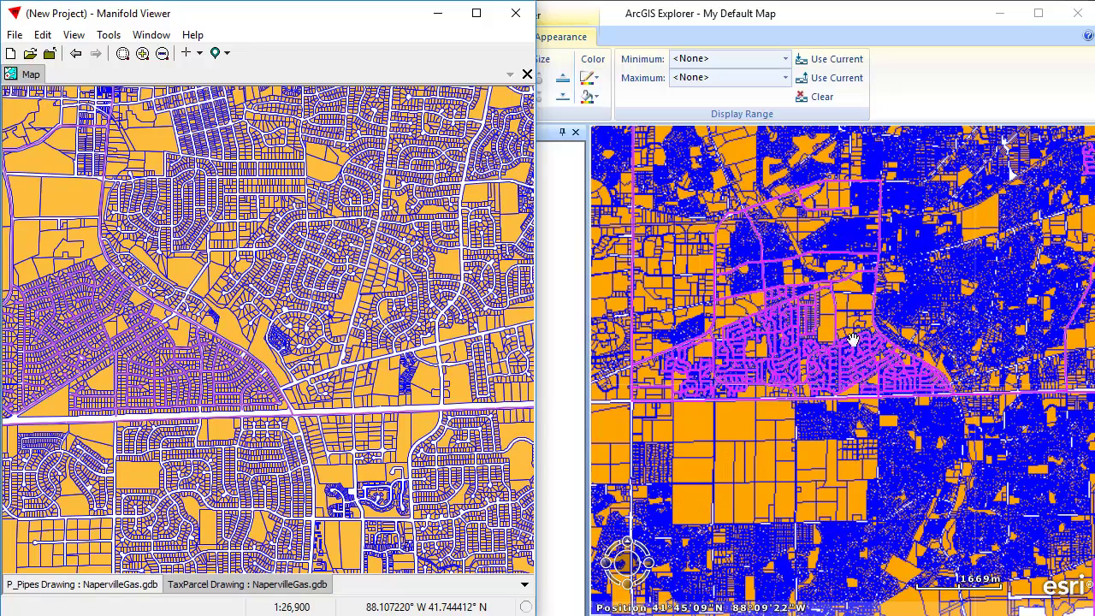
drag(856, 288, 1055, 478)
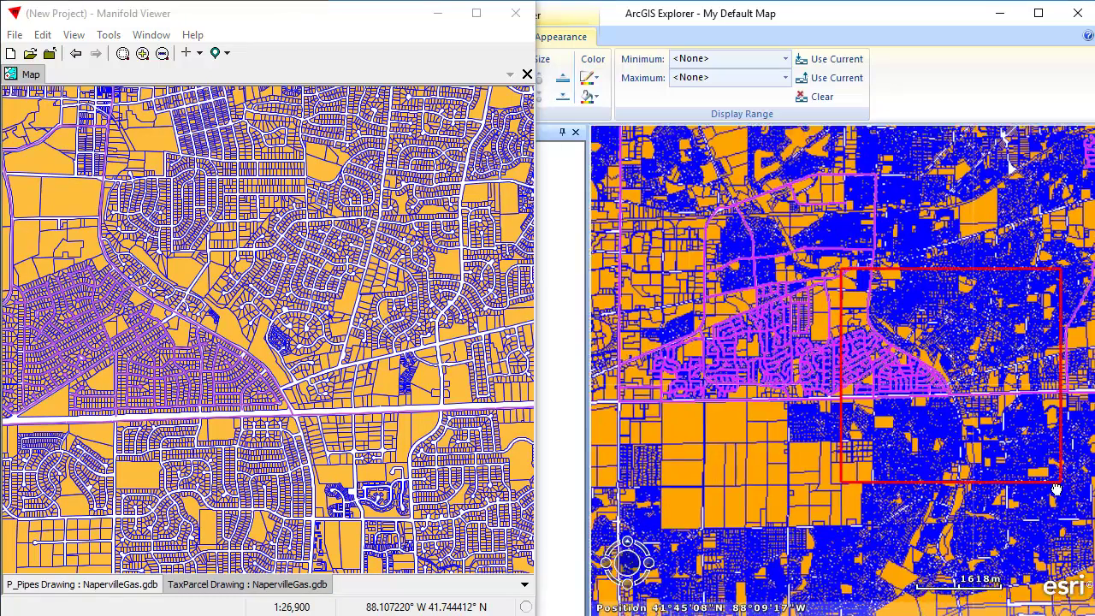